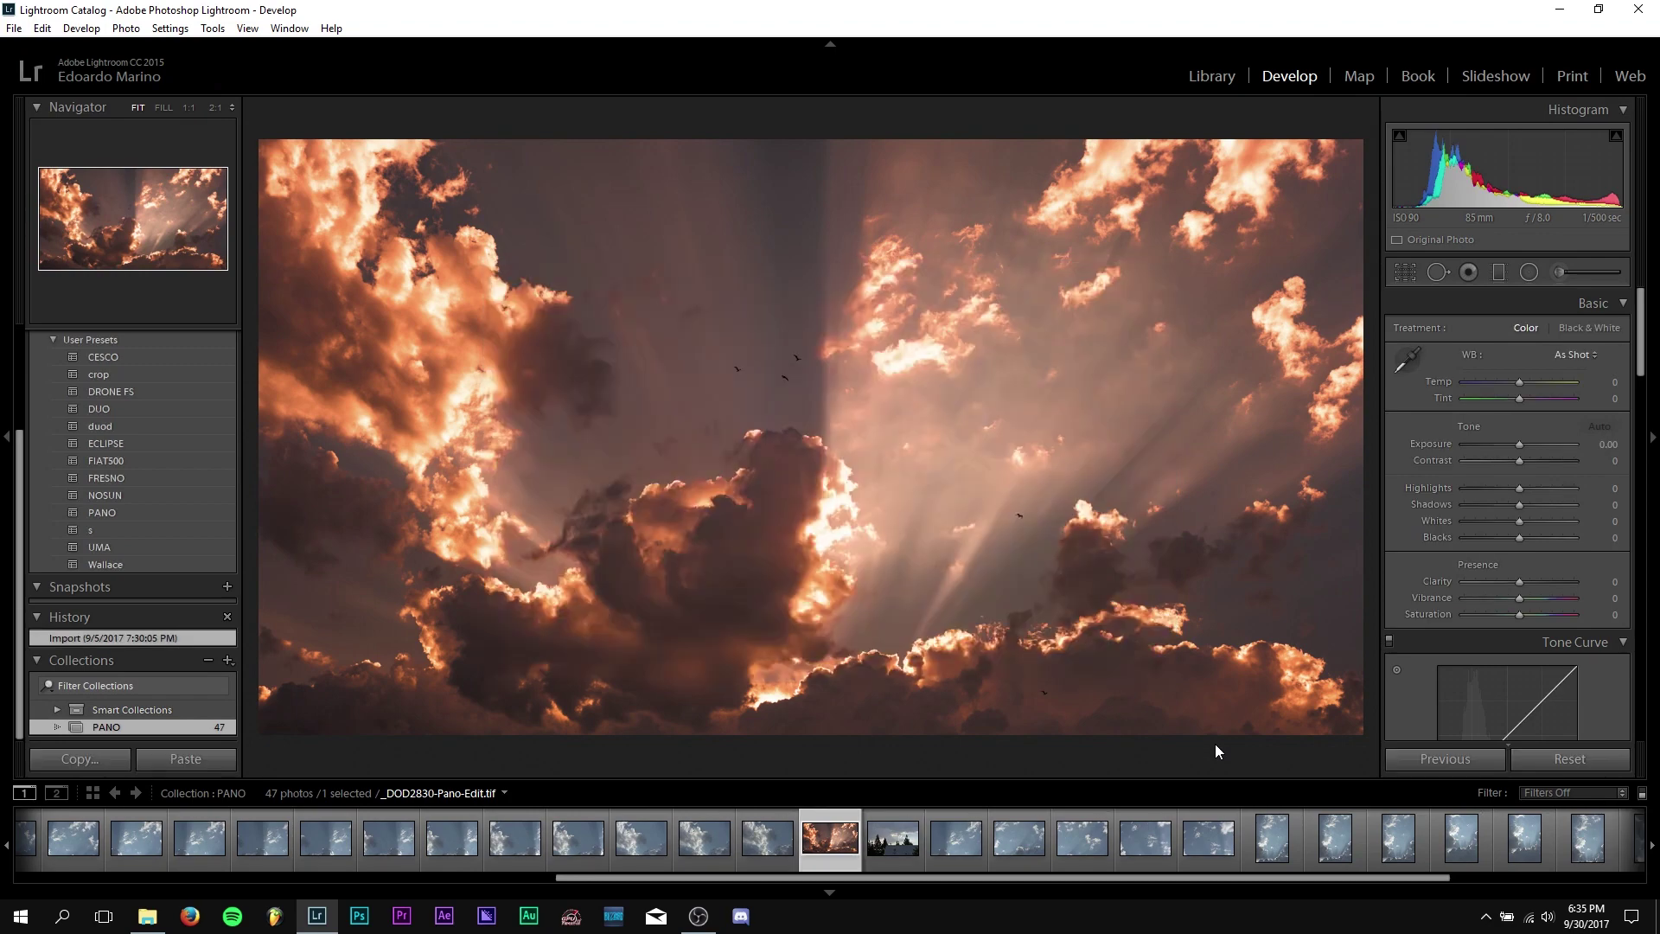
# Step through the telephoto cloud shots, zooming one to 1:1, then return to _DOD2829.NEF
pyautogui.moveTo(1012, 873); pyautogui.dragTo(774, 878)
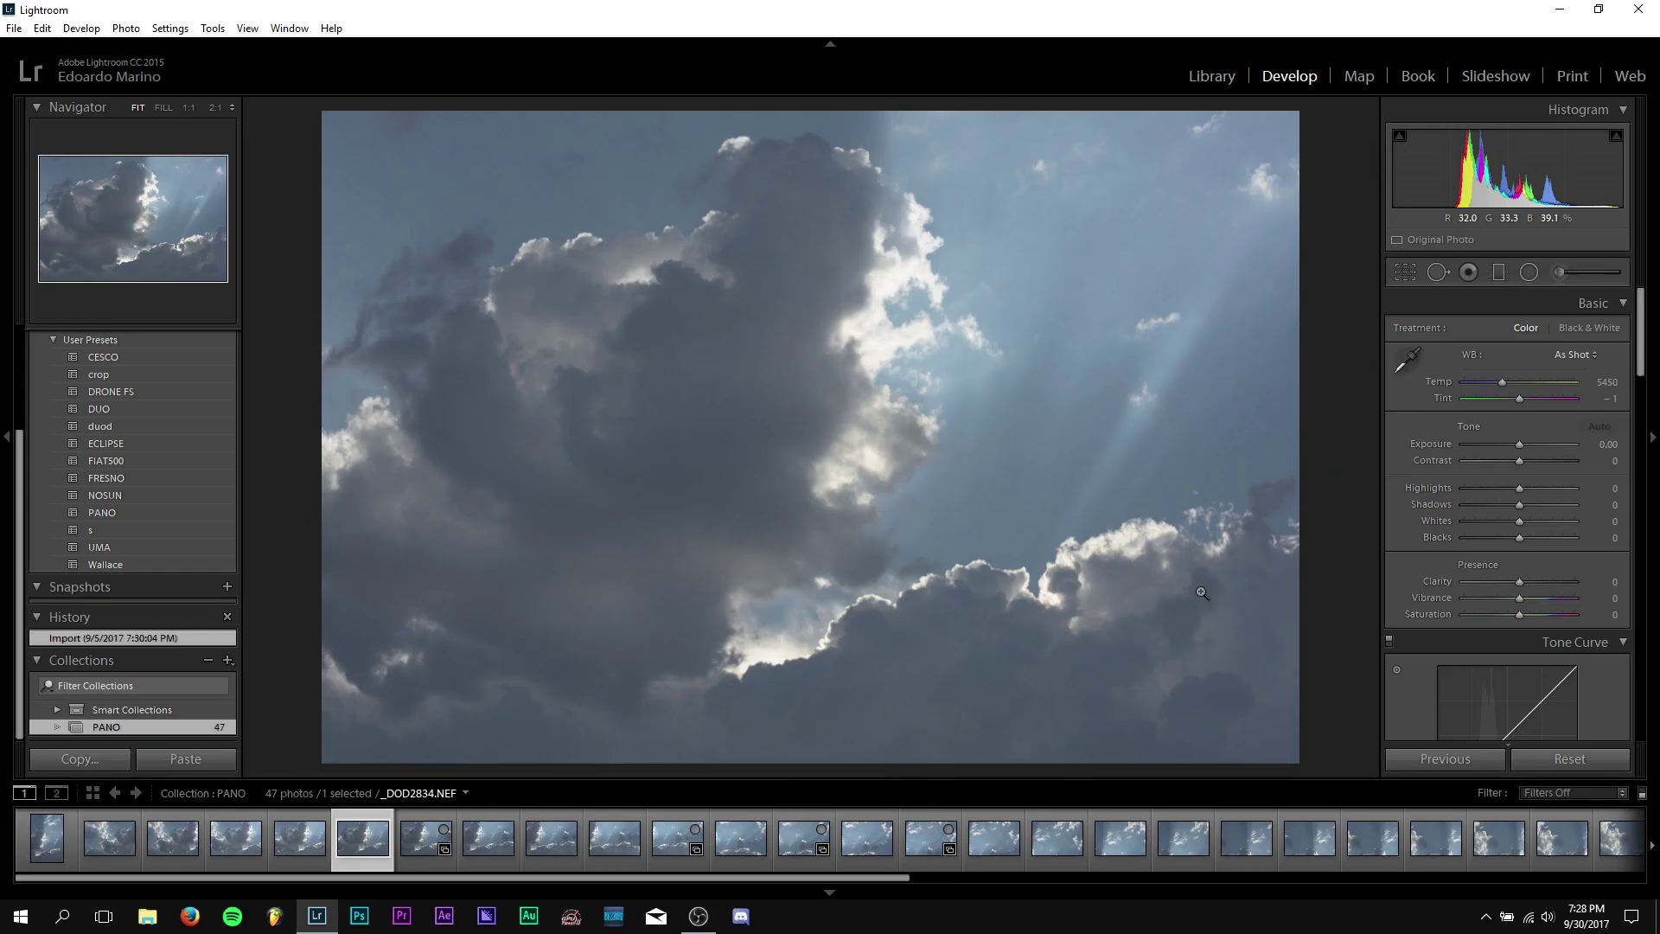
pyautogui.press('Right')
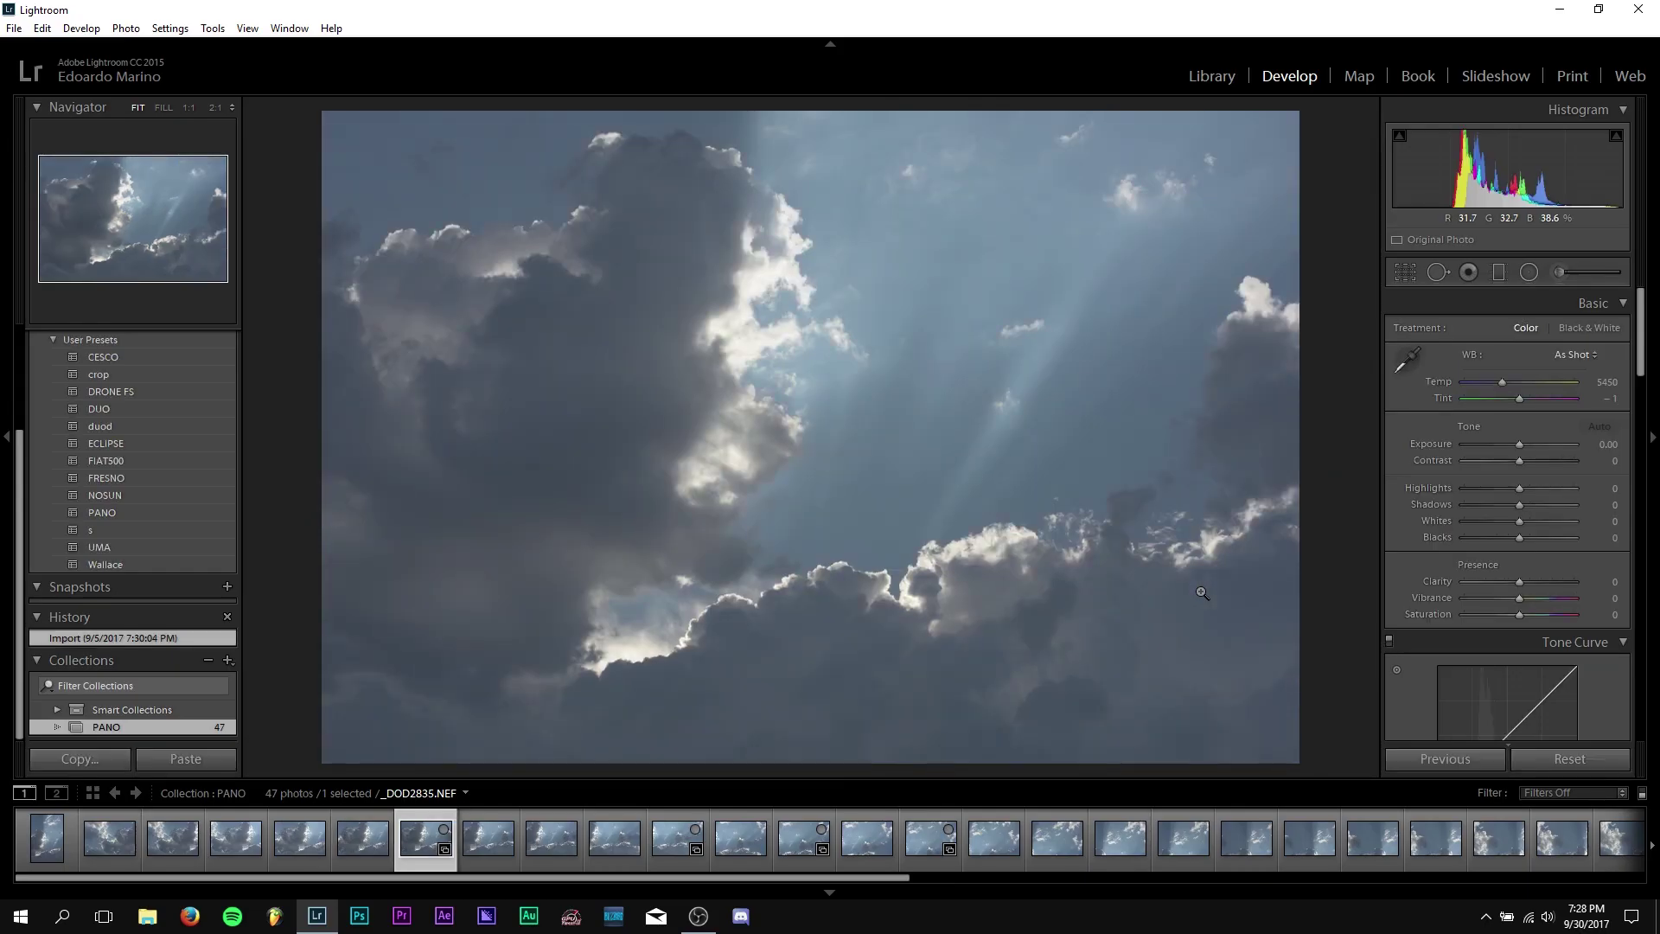
pyautogui.press('Right')
pyautogui.press('Right')
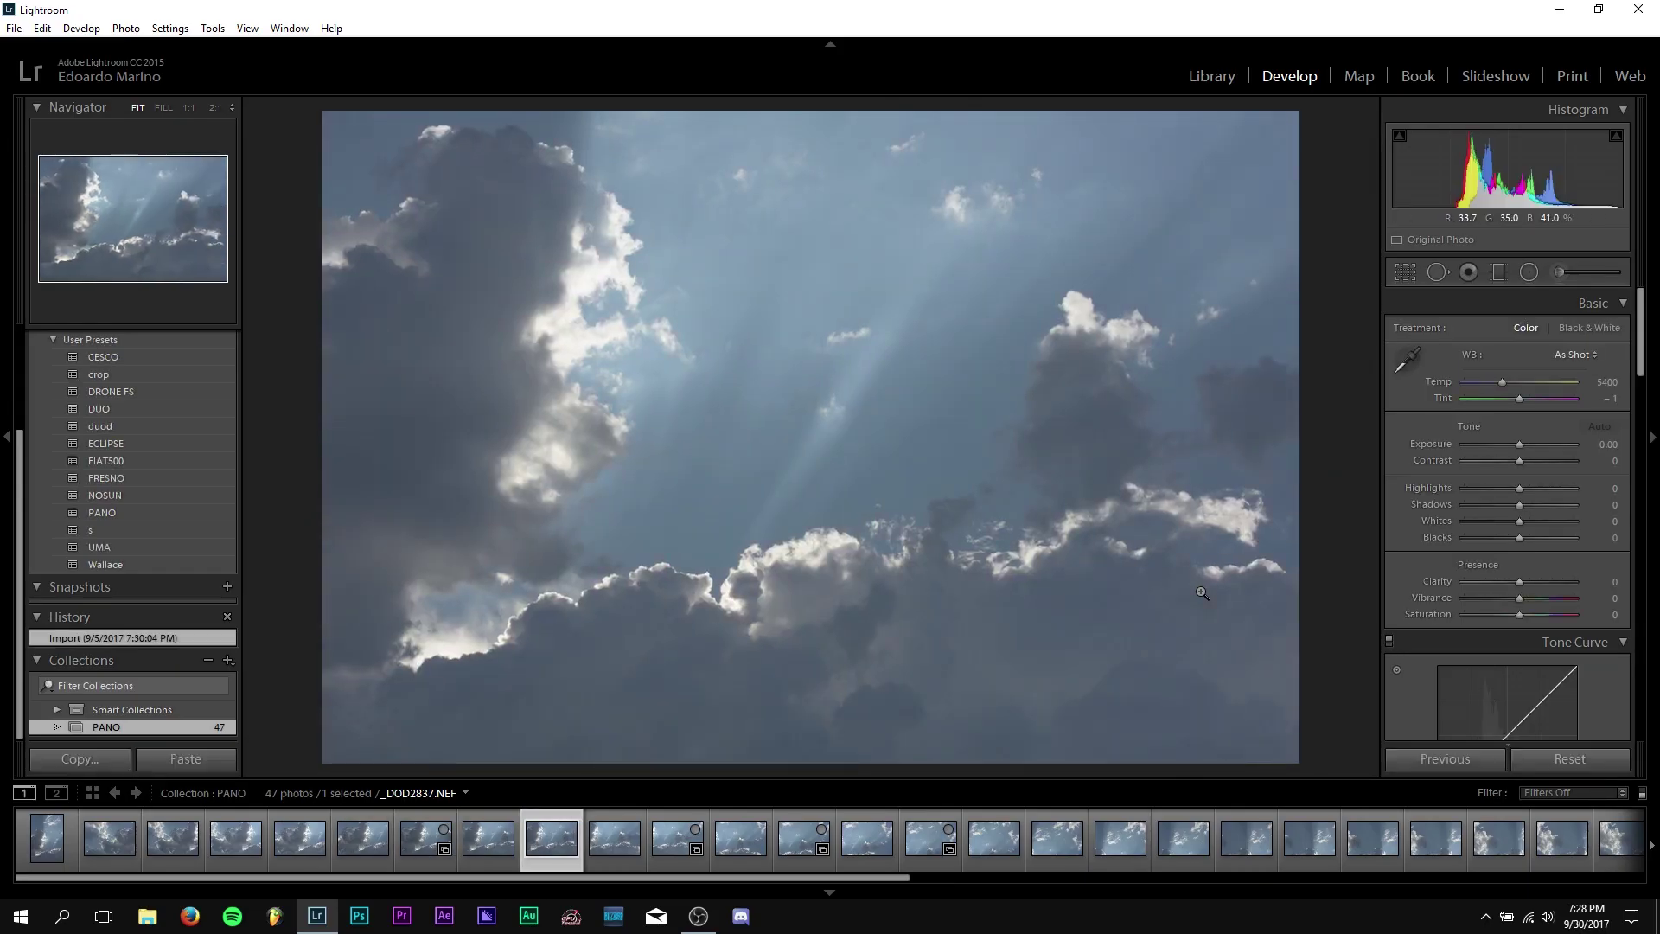
pyautogui.click(750, 569)
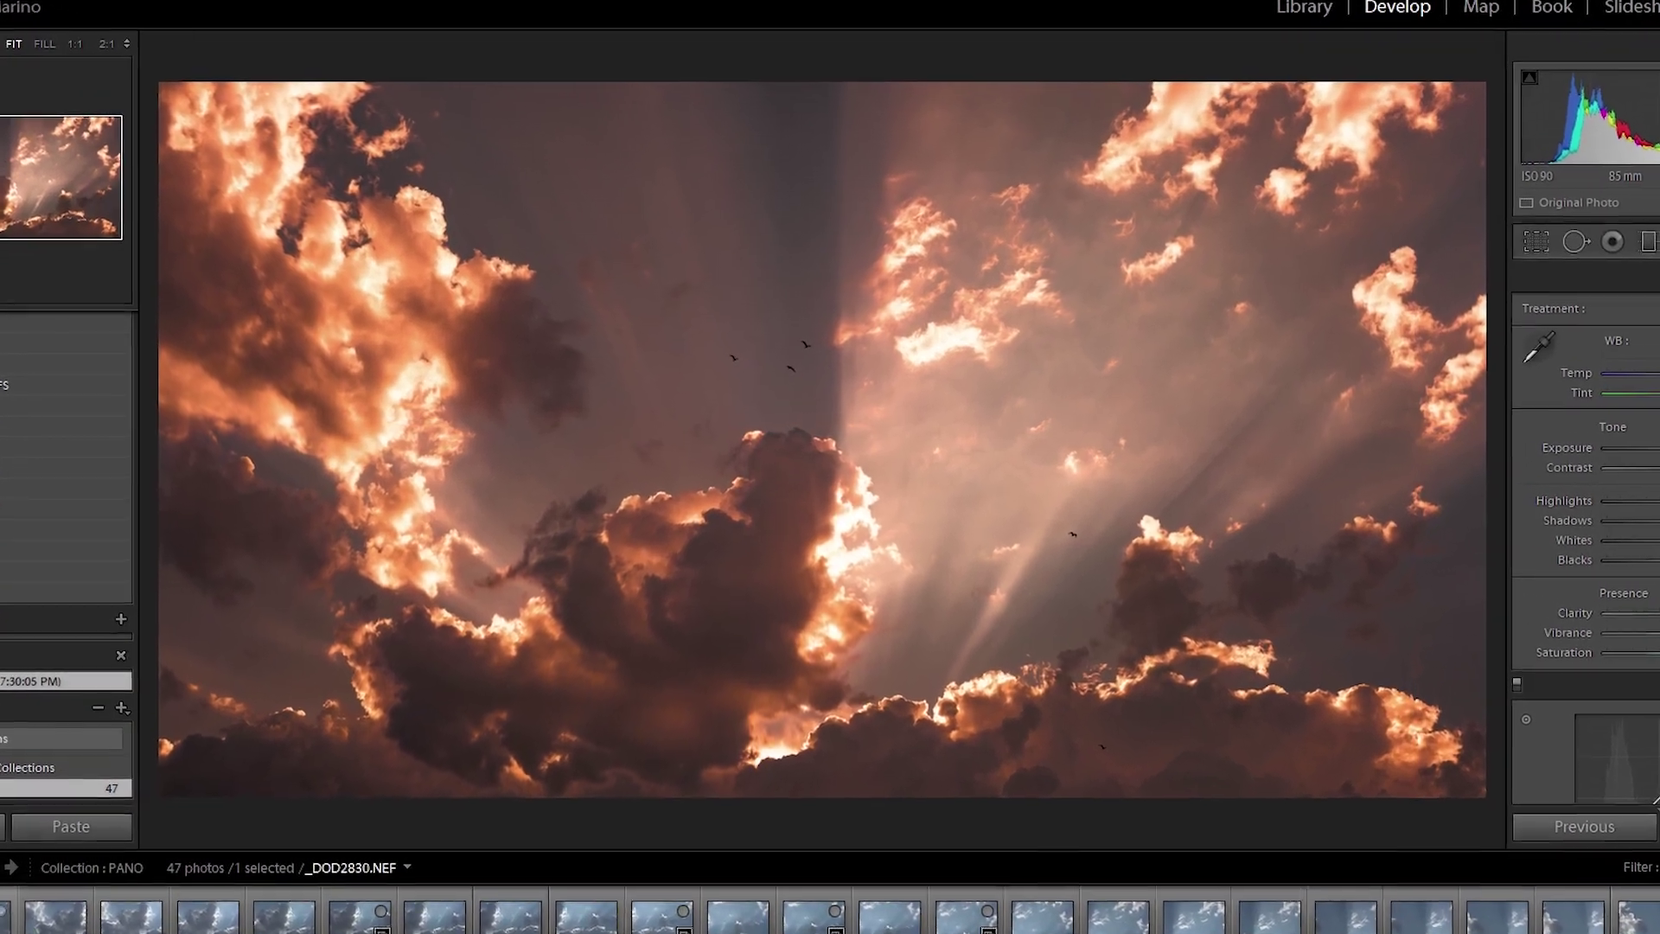
pyautogui.press('Left')
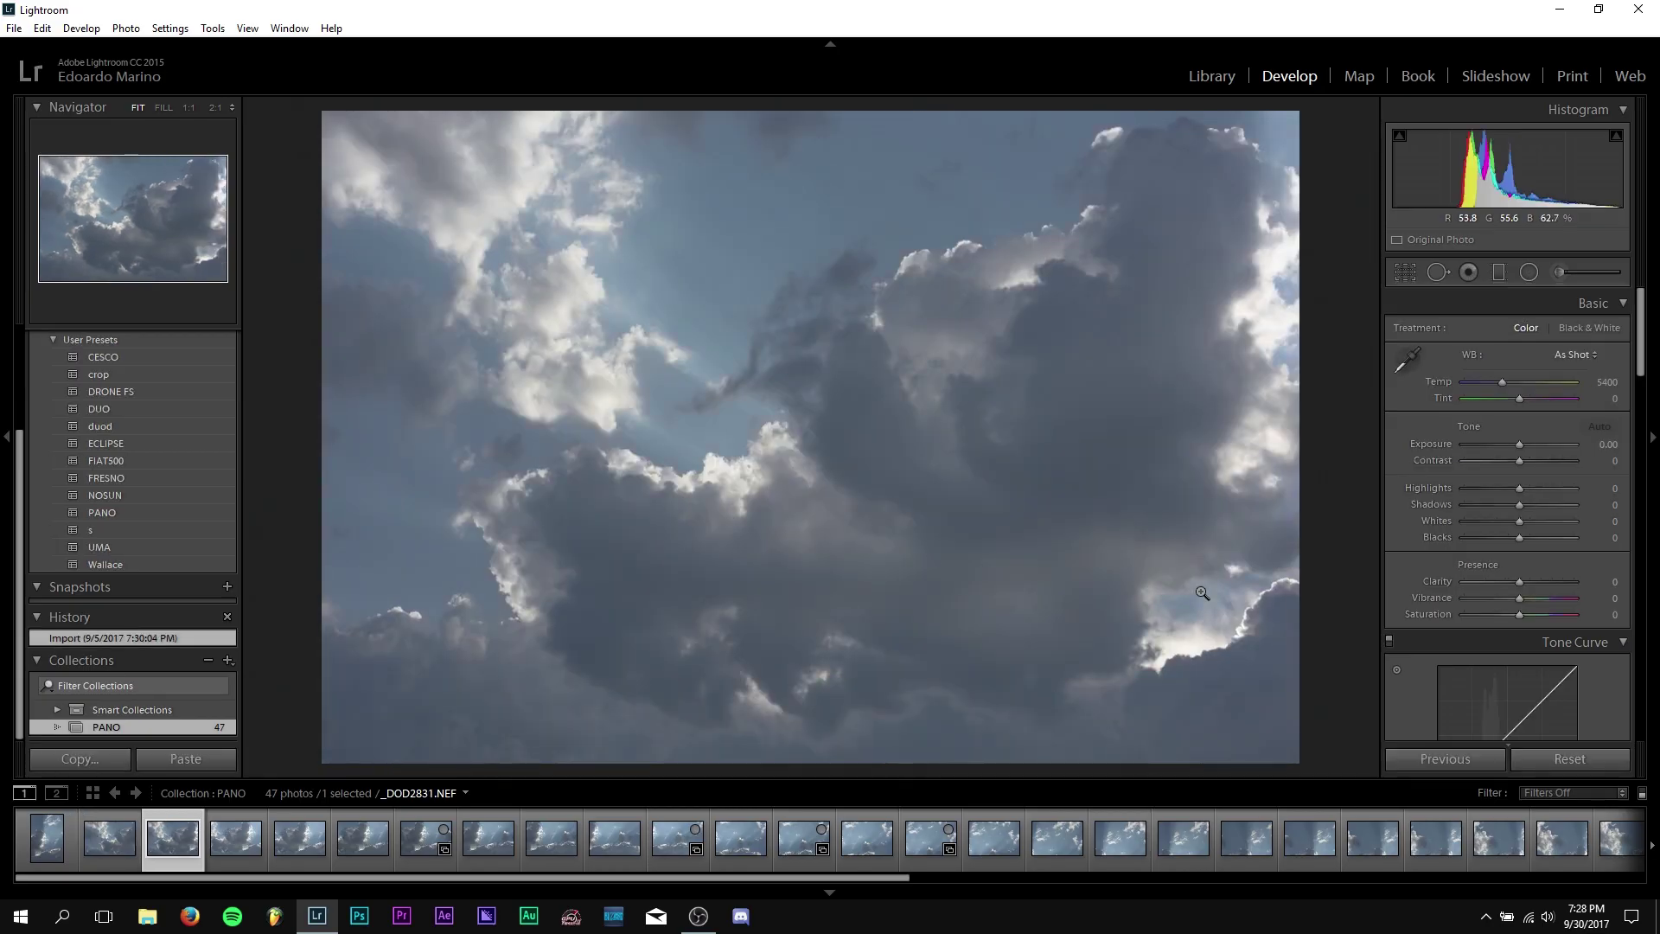
# Review _DOD2832.NEF and _DOD2833.NEF, then reposition the failed Panorama Merge Preview window
pyautogui.press('Right')
pyautogui.press('Right')
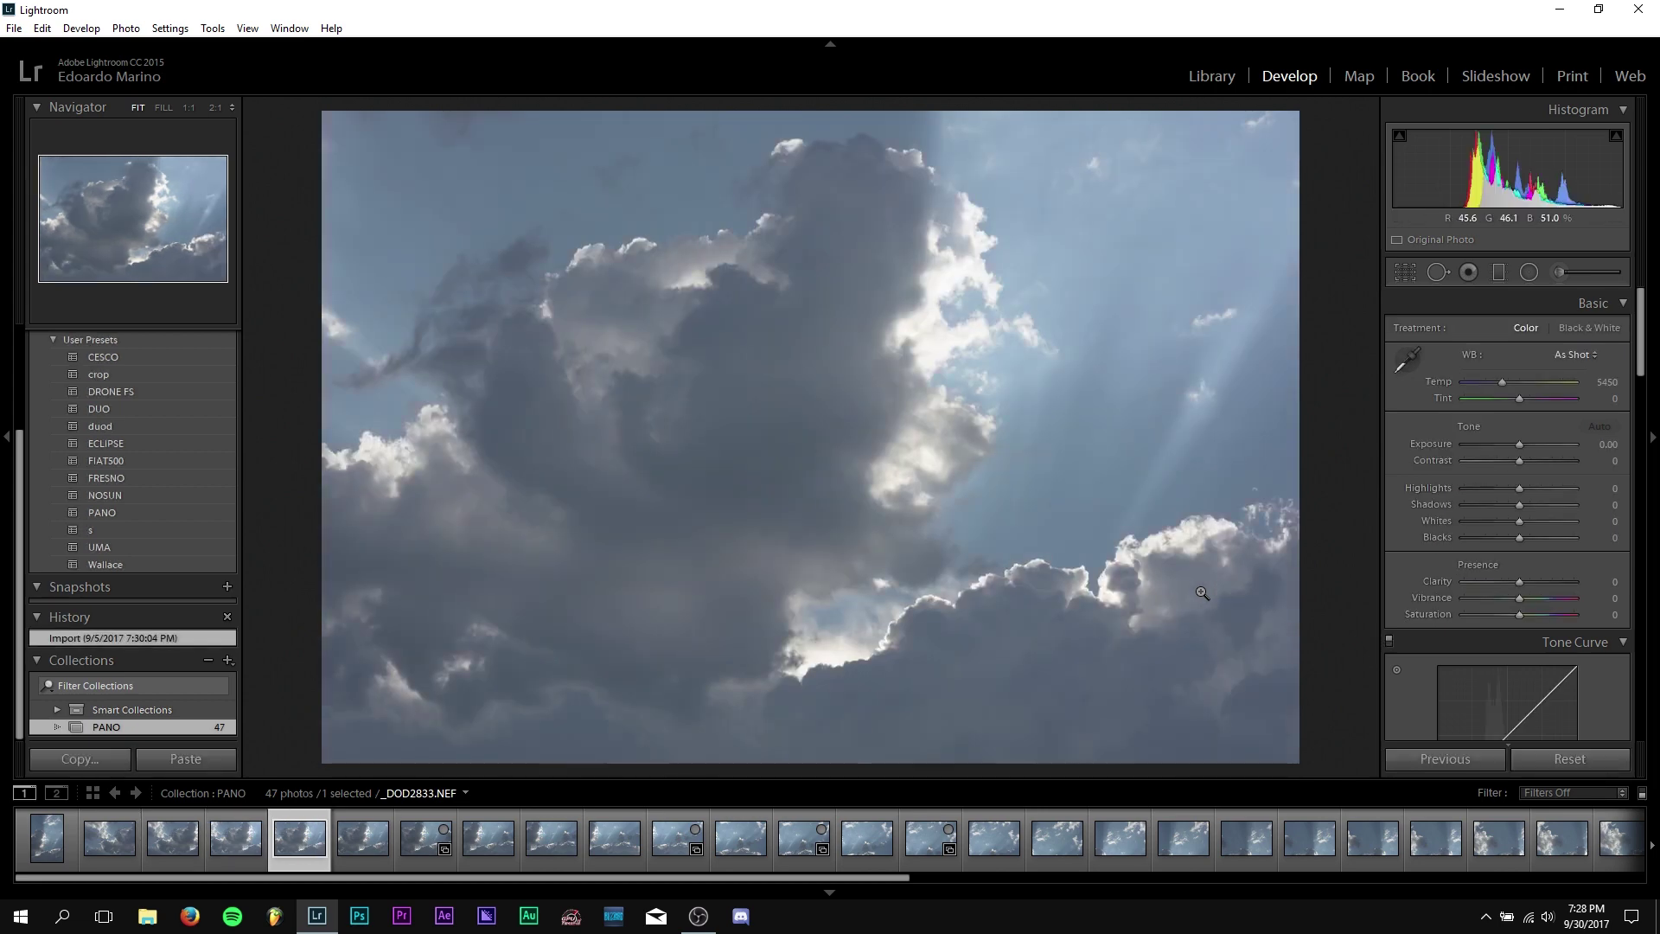
pyautogui.press('Right')
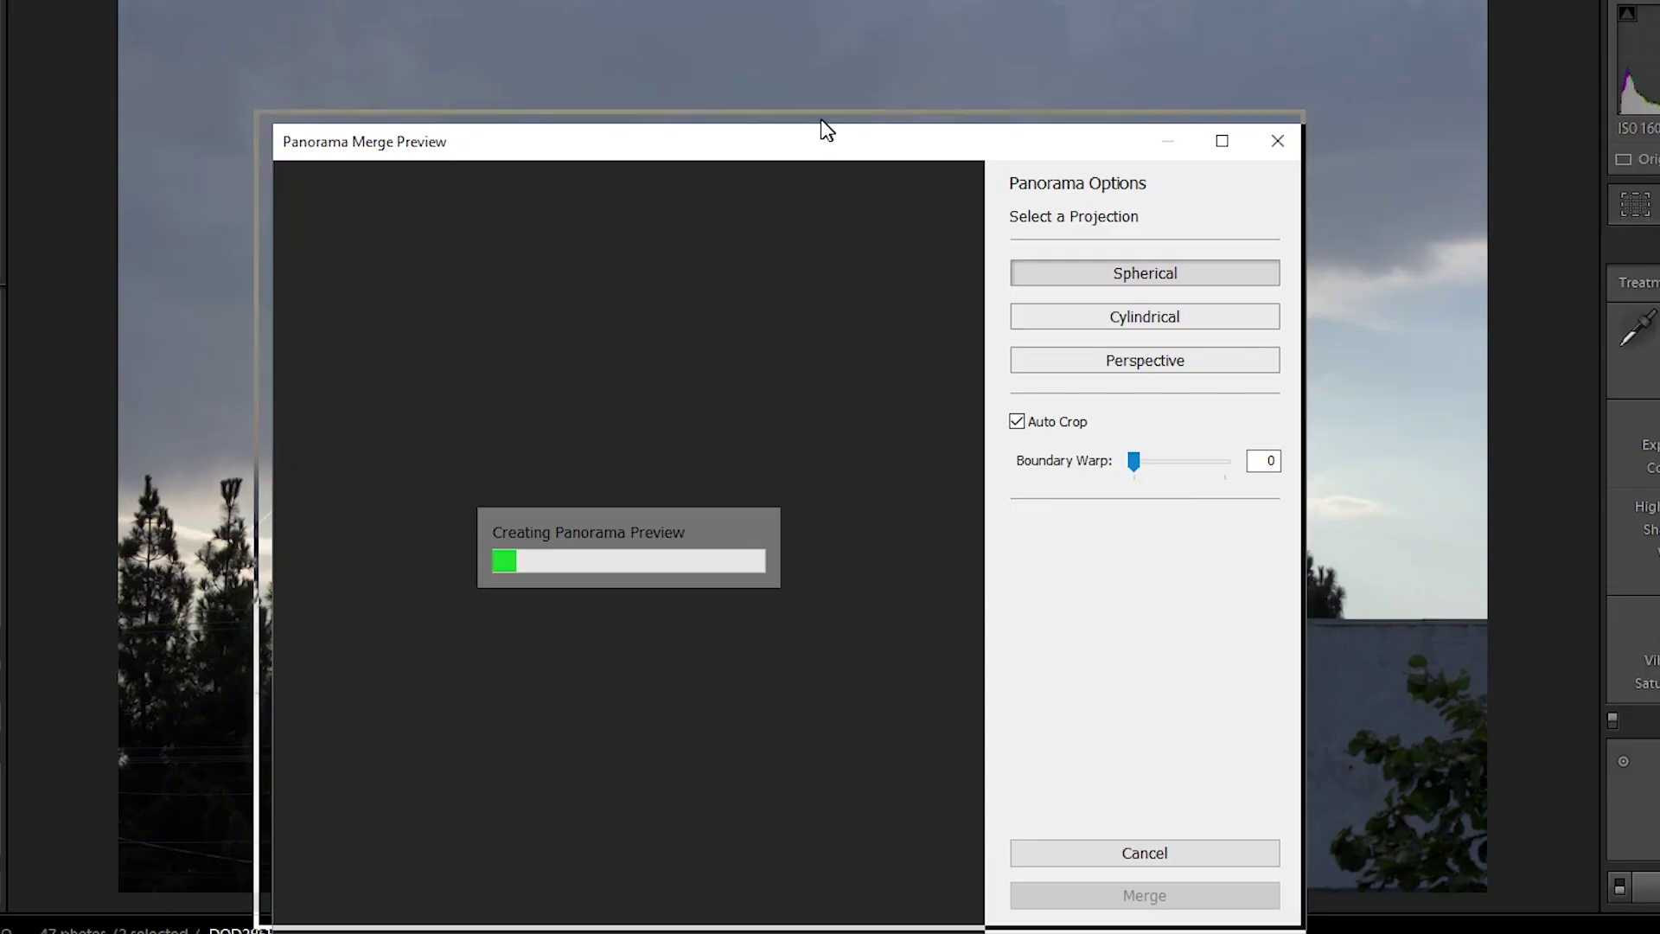
pyautogui.moveTo(828, 131); pyautogui.dragTo(791, 48)
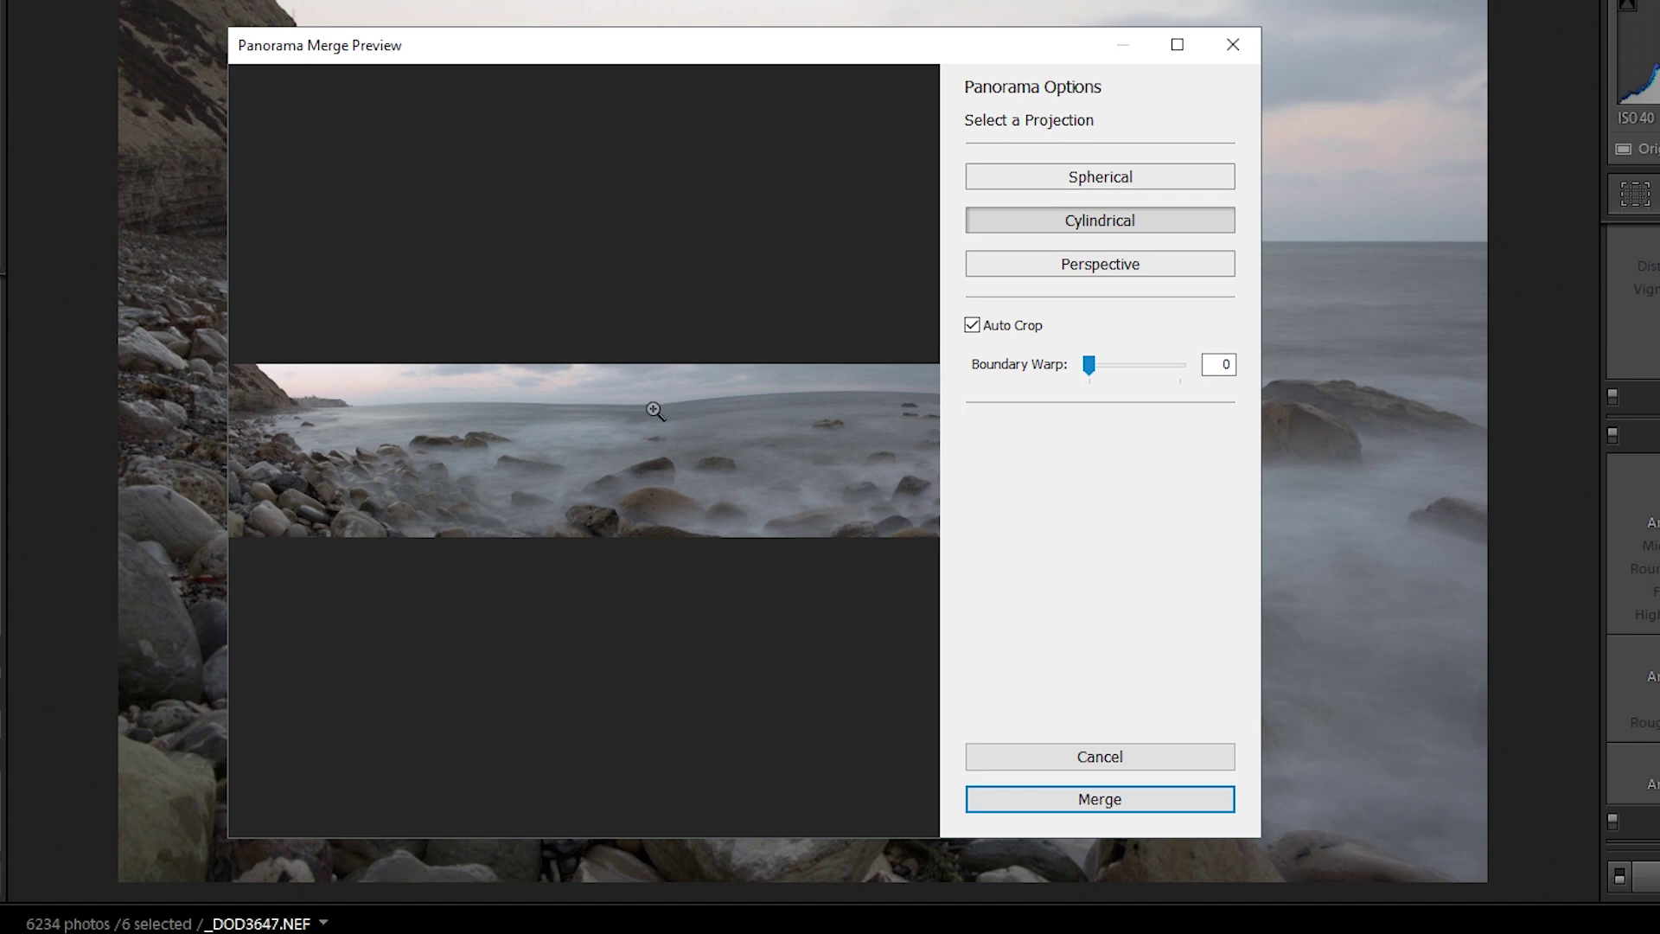
# Zoom into the failed merge preview, then bring up the Import window's source list
pyautogui.click(655, 411)
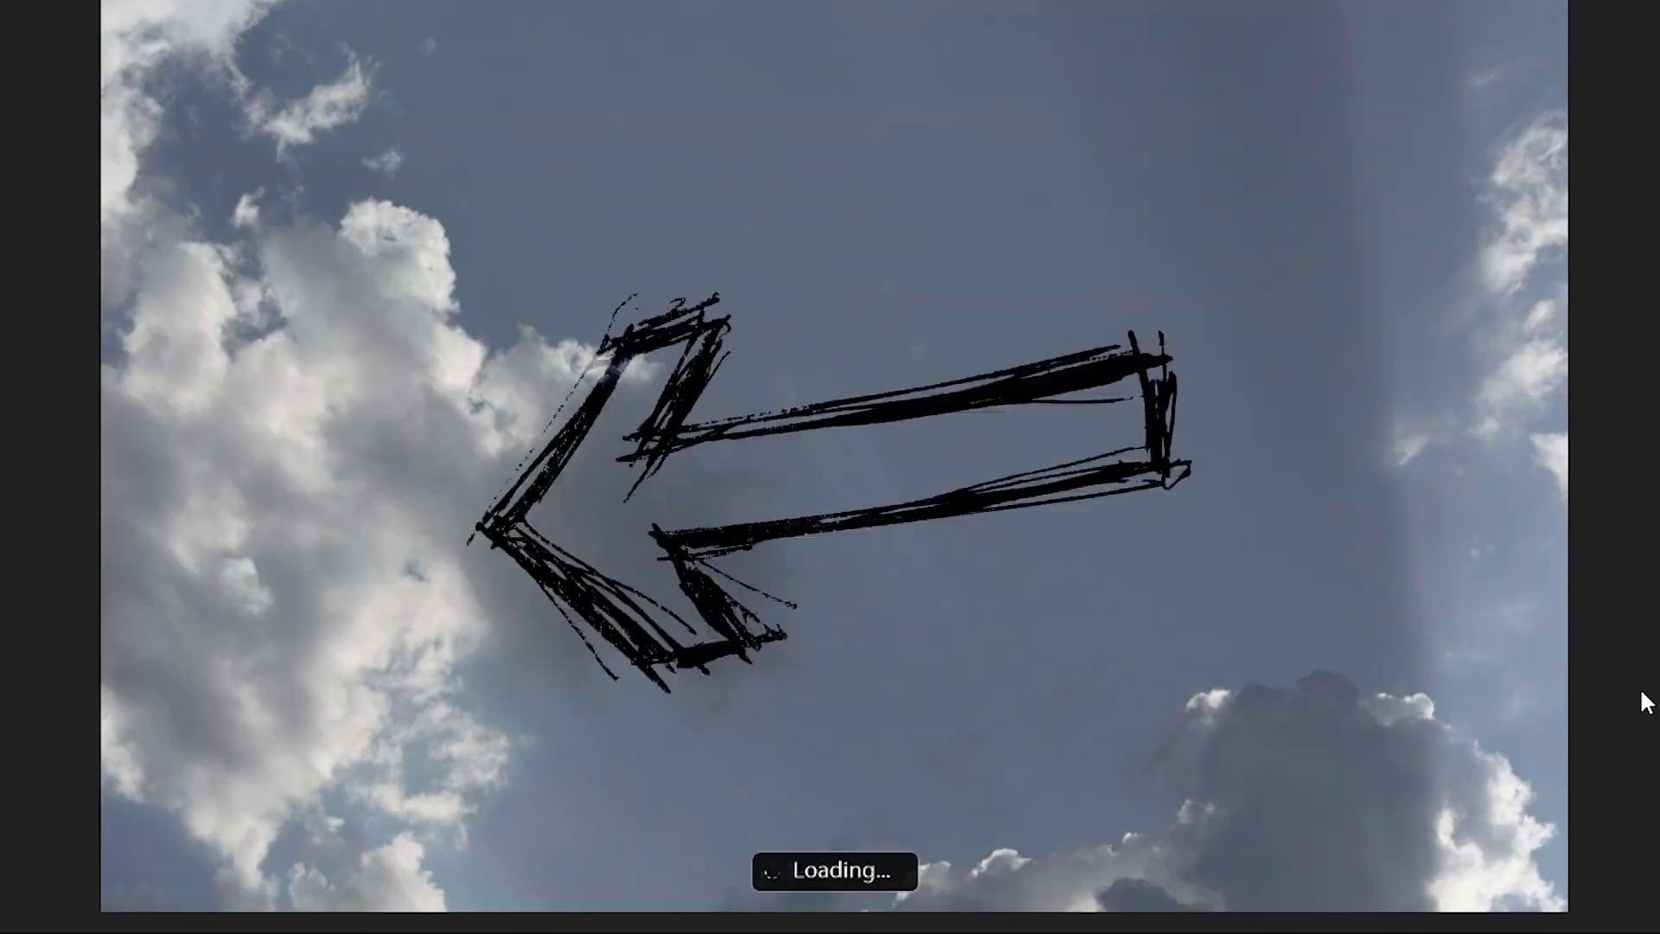
pyautogui.click(160, 92)
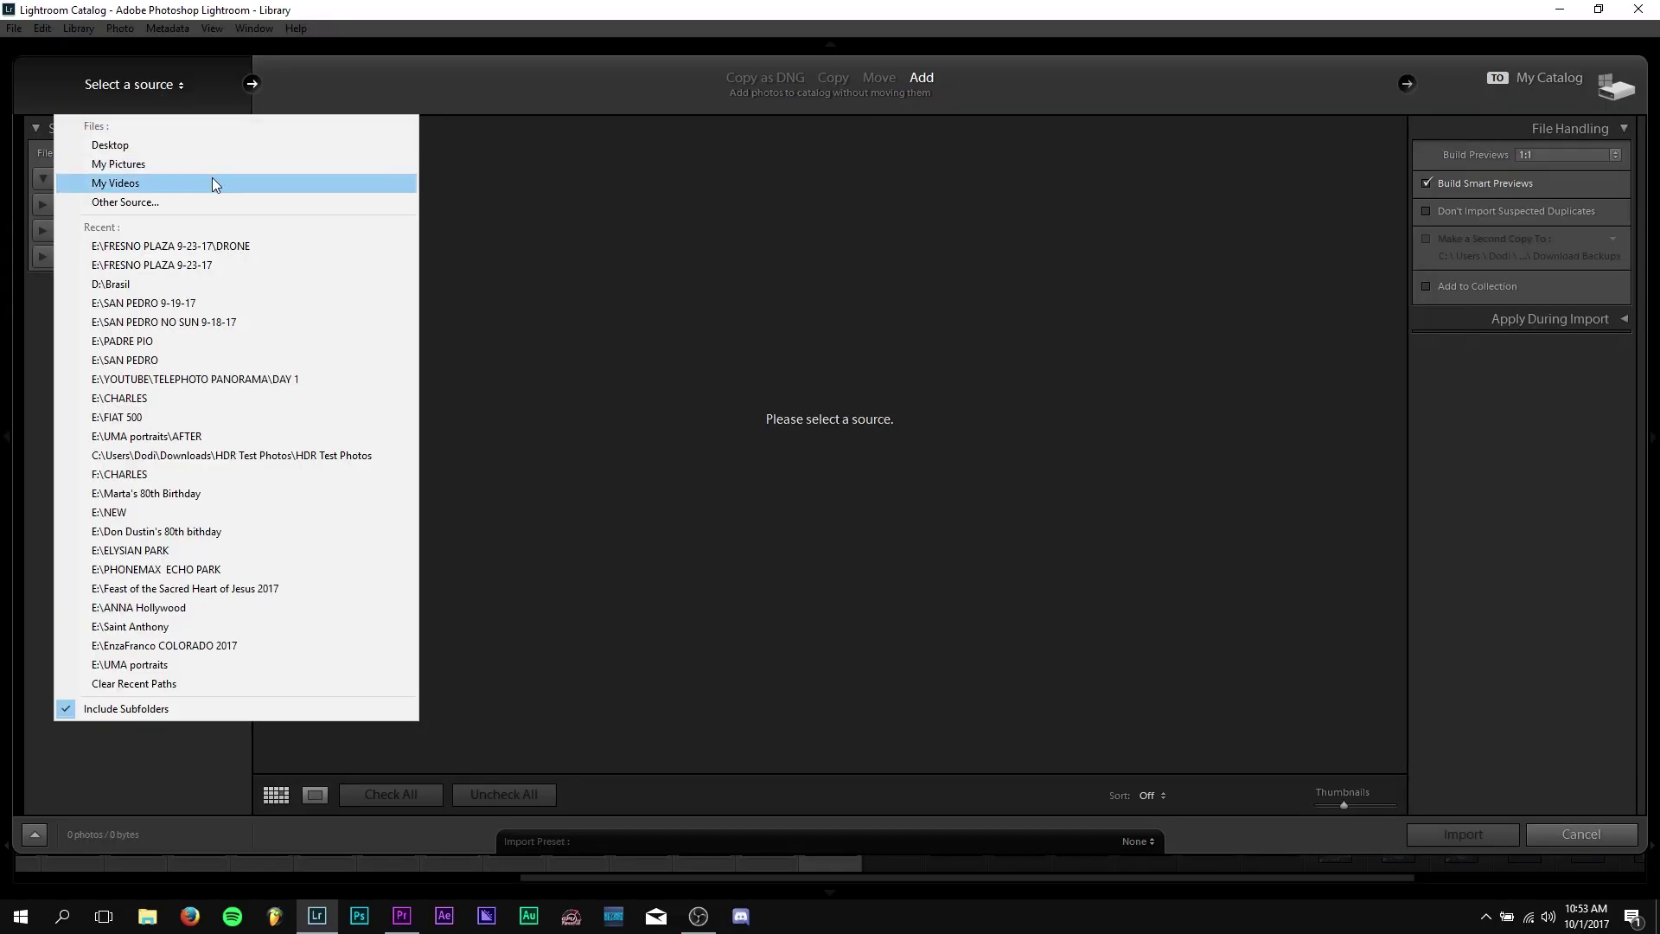
# Import the 33 shots from E:\YOUTUBE\SKY PANORAMA and select all of them in the filmstrip
pyautogui.click(185, 202)
pyautogui.scroll(-3, 108, 311)
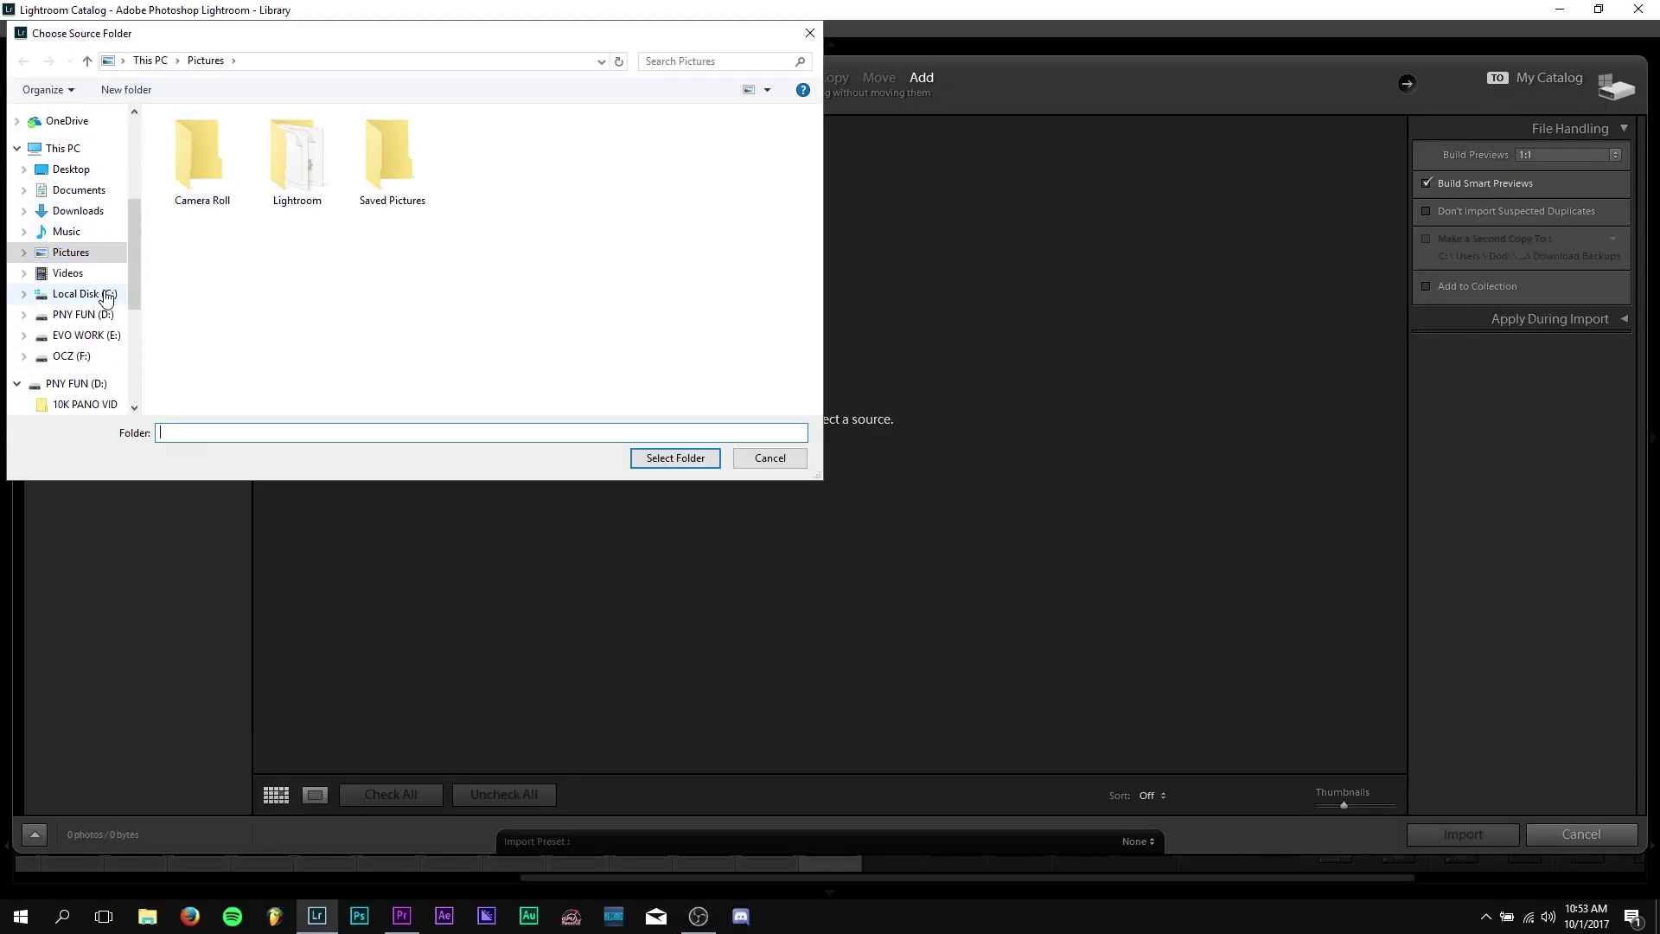
pyautogui.click(86, 337)
pyautogui.scroll(-5, 233, 266)
pyautogui.doubleClick(251, 403)
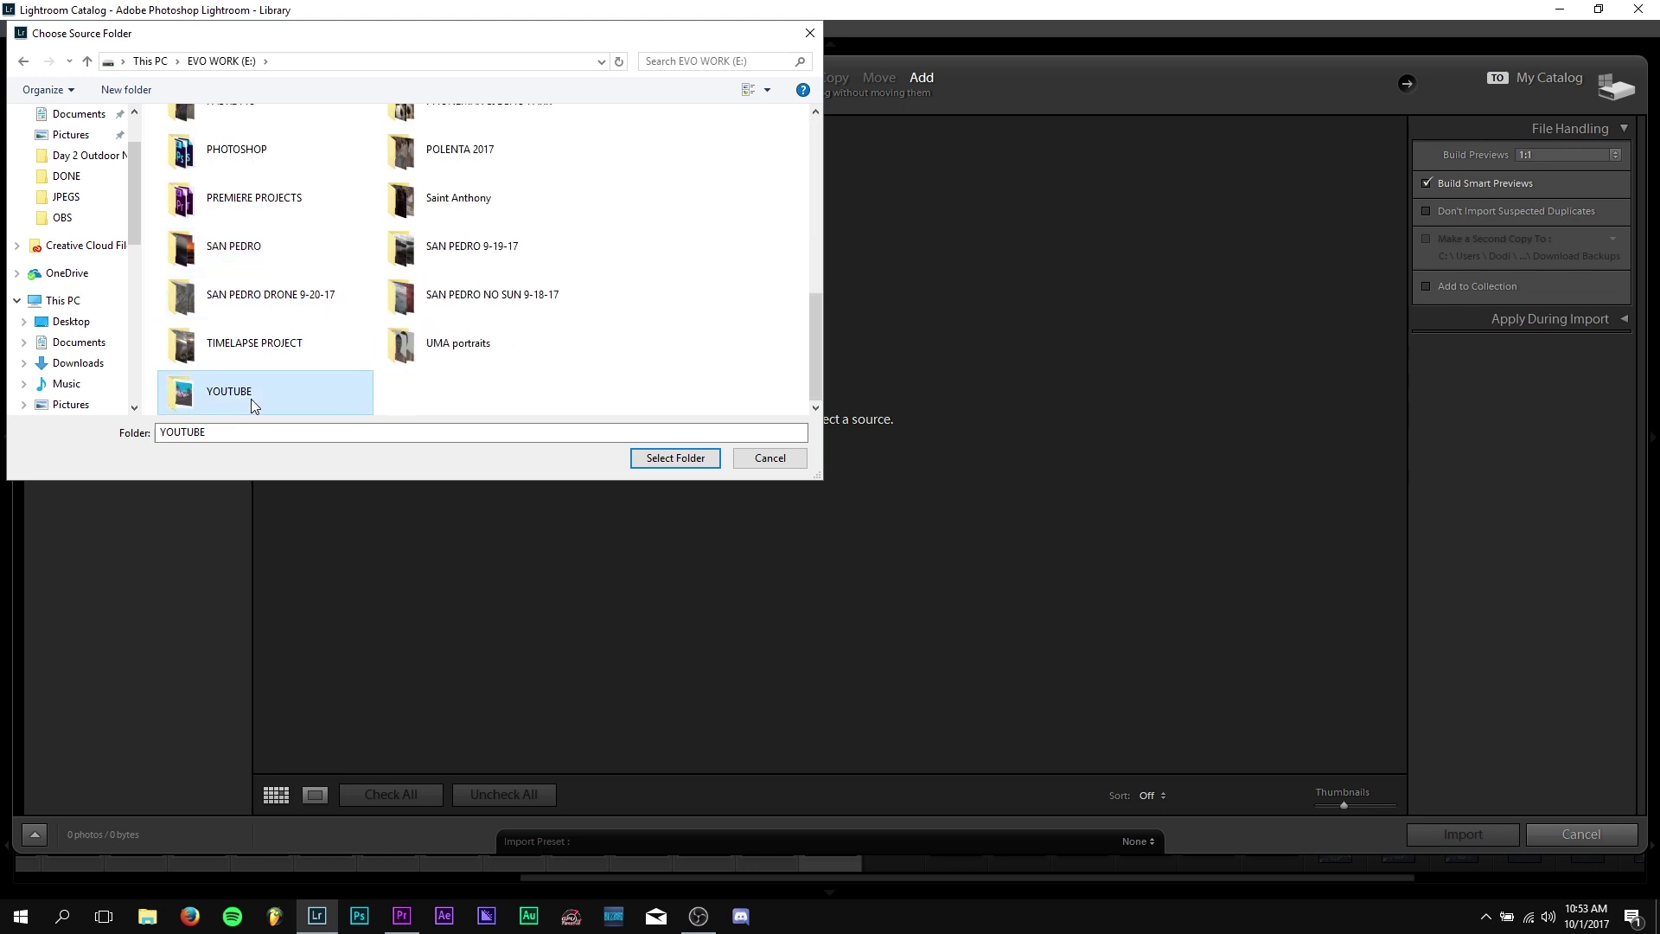
pyautogui.click(683, 460)
pyautogui.scroll(-3, 1006, 334)
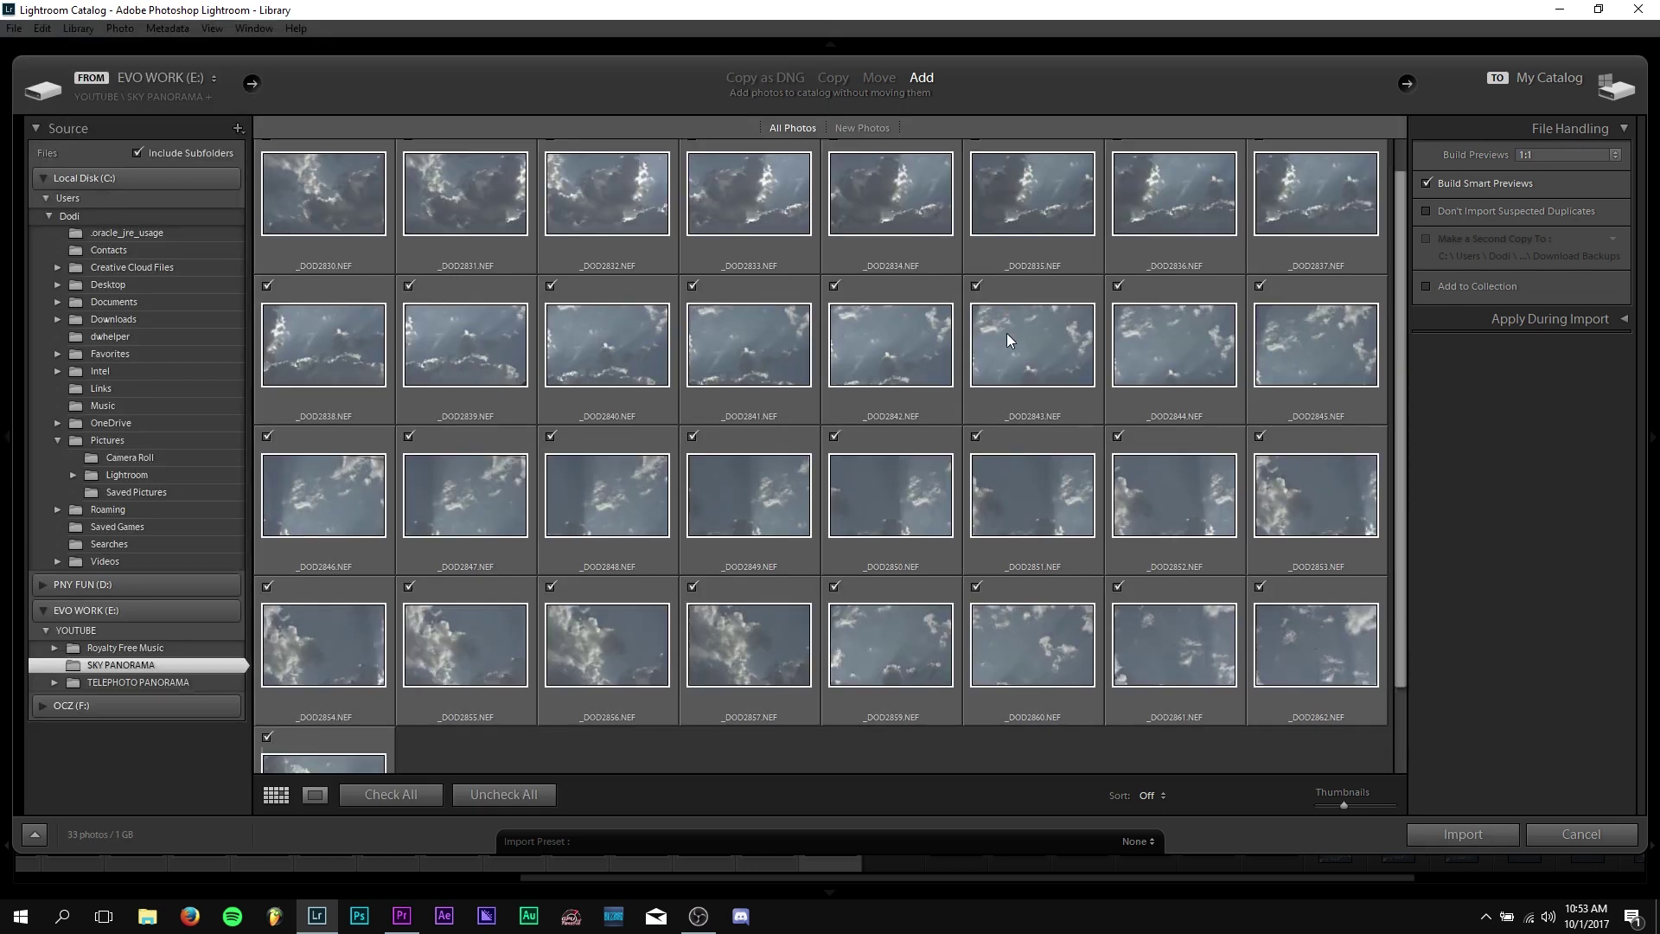
pyautogui.scroll(3, 1006, 334)
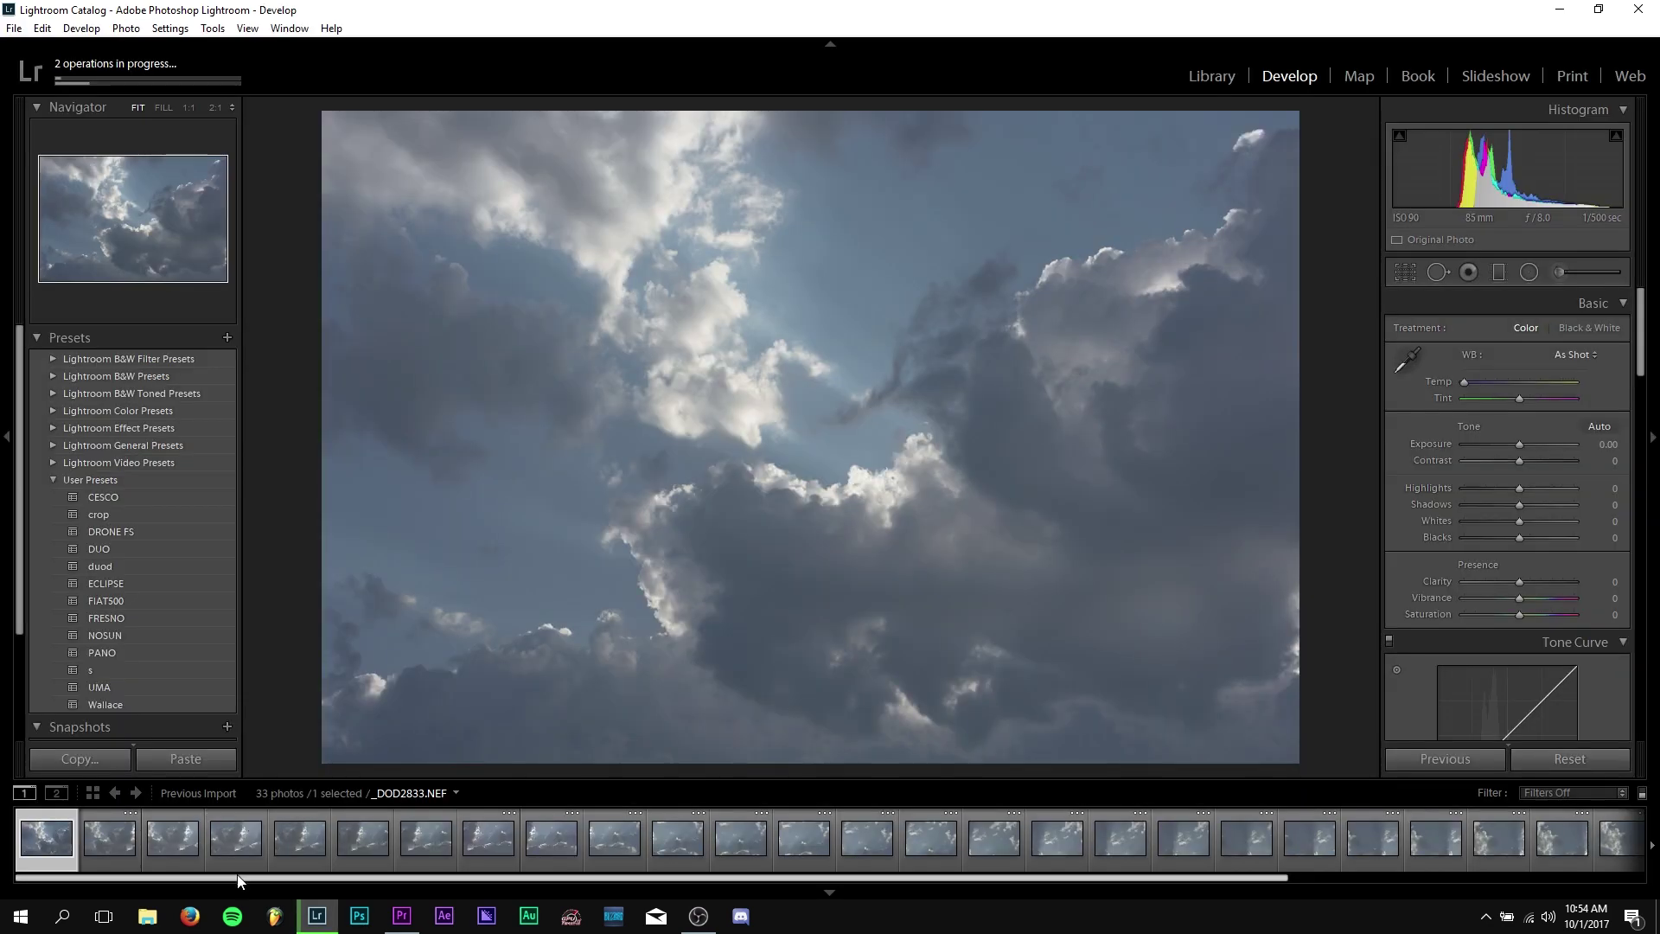
pyautogui.moveTo(240, 880); pyautogui.dragTo(596, 878)
pyautogui.keyDown('shift'); pyautogui.click(1601, 868); pyautogui.keyUp('shift')
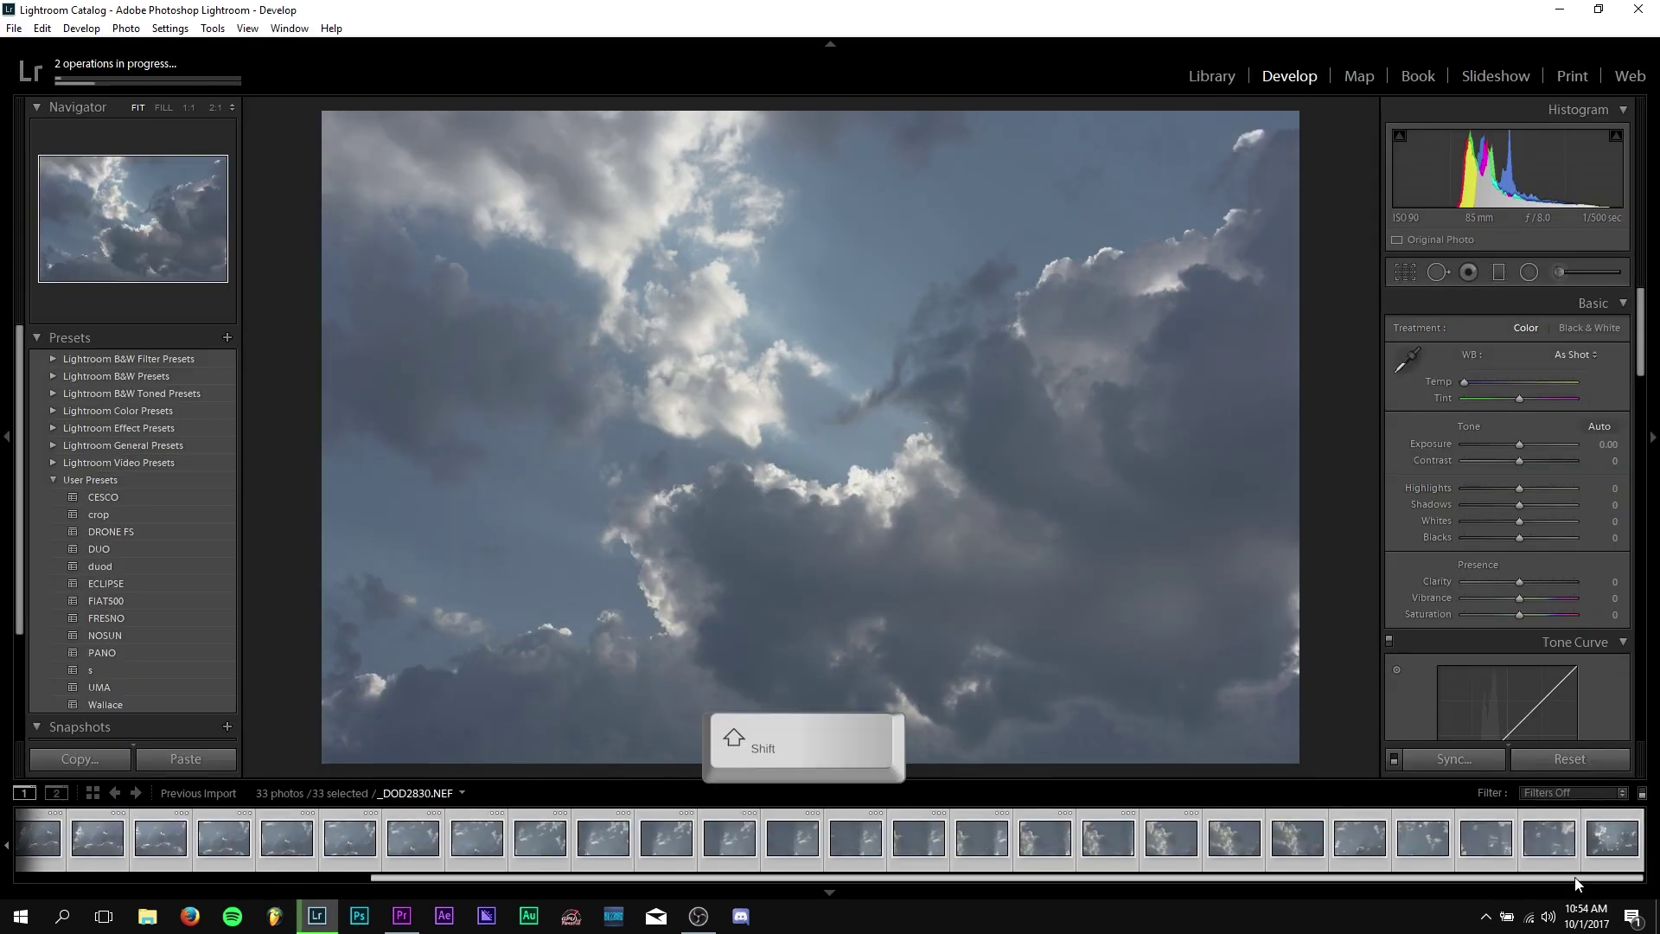
# Open Panorama Merge (Ctrl+M) for the 33 selected shots and choose Perspective projection
pyautogui.rightClick(163, 843)
pyautogui.moveTo(320, 480)
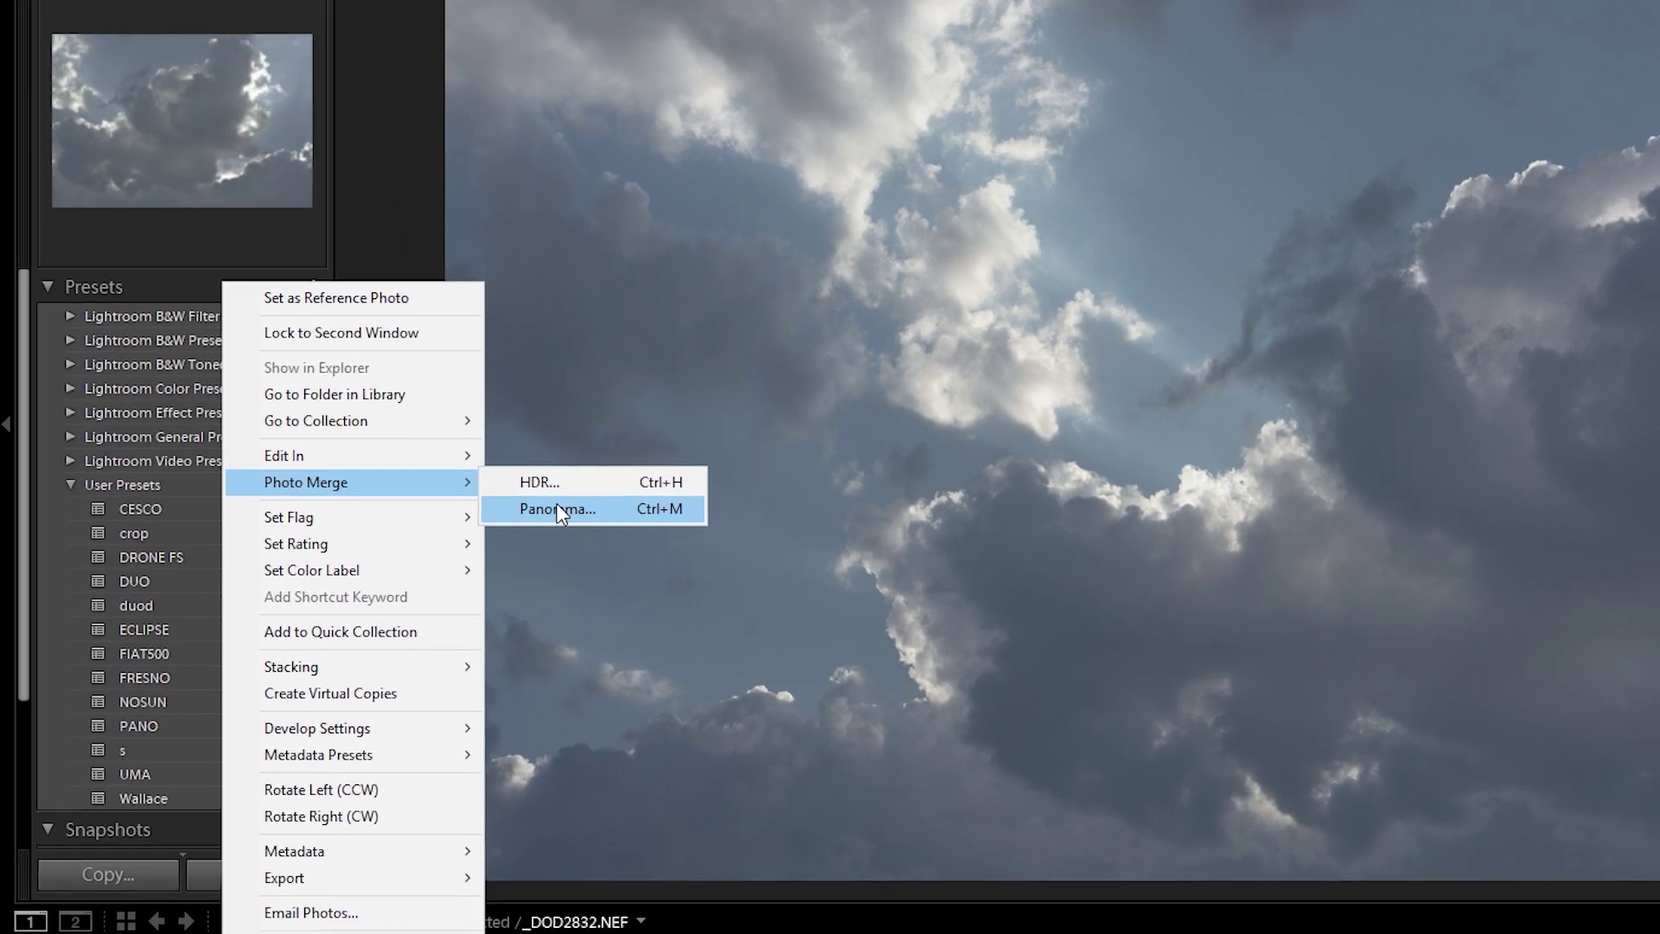
pyautogui.hotkey('ctrl', 'm')
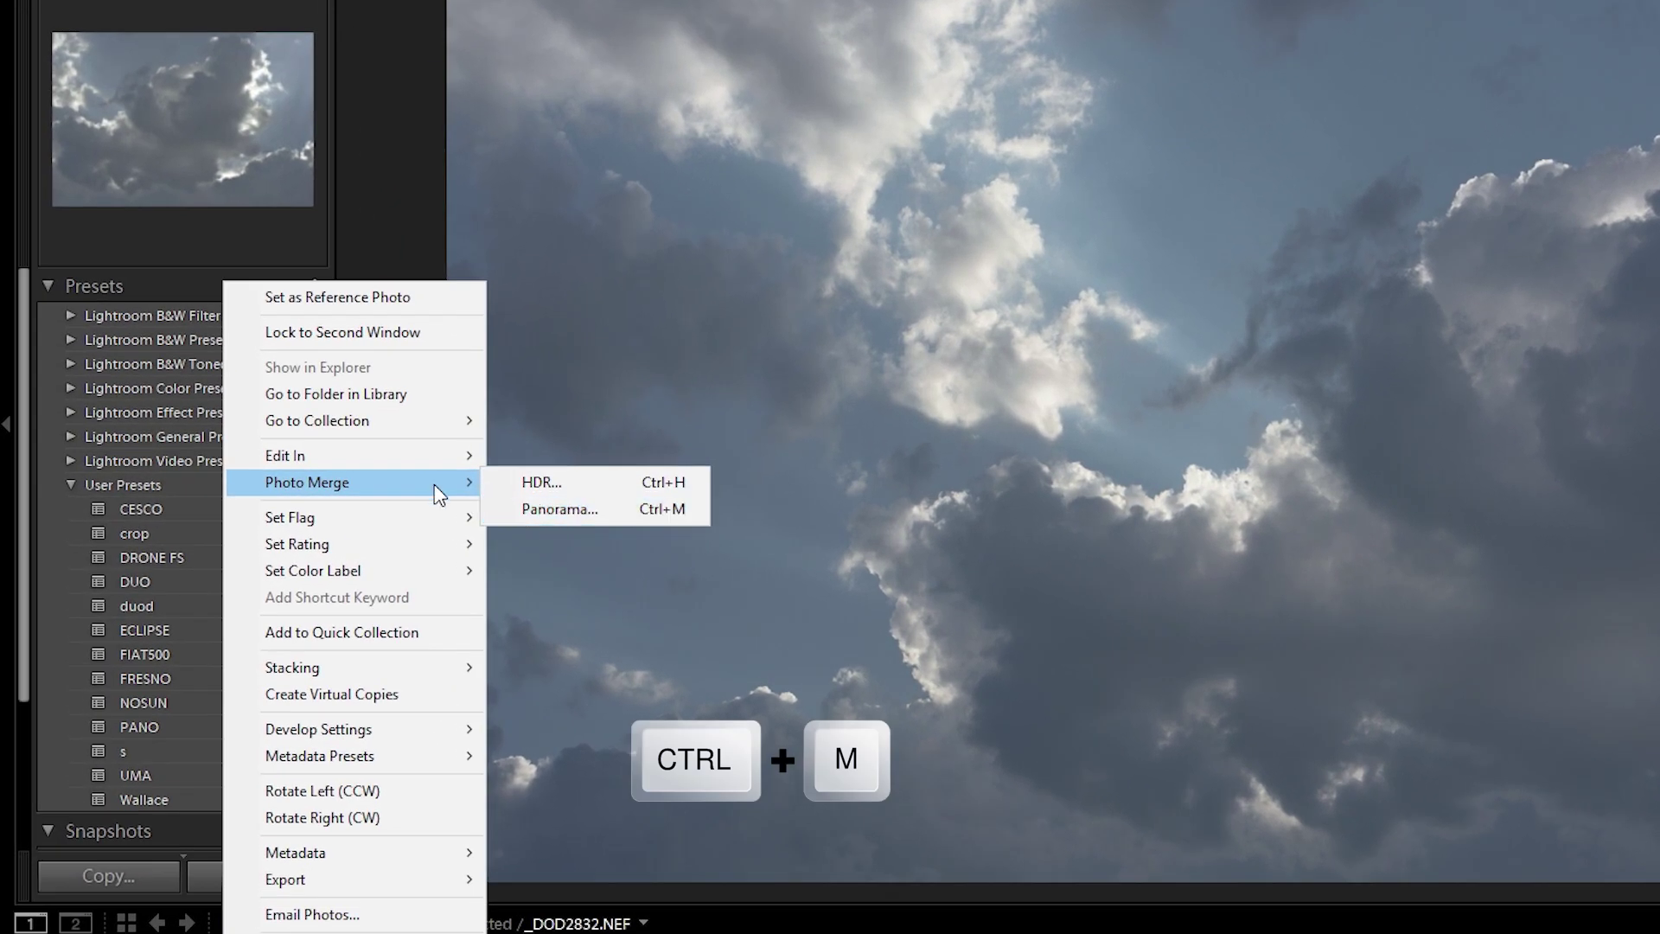
pyautogui.moveTo(389, 463)
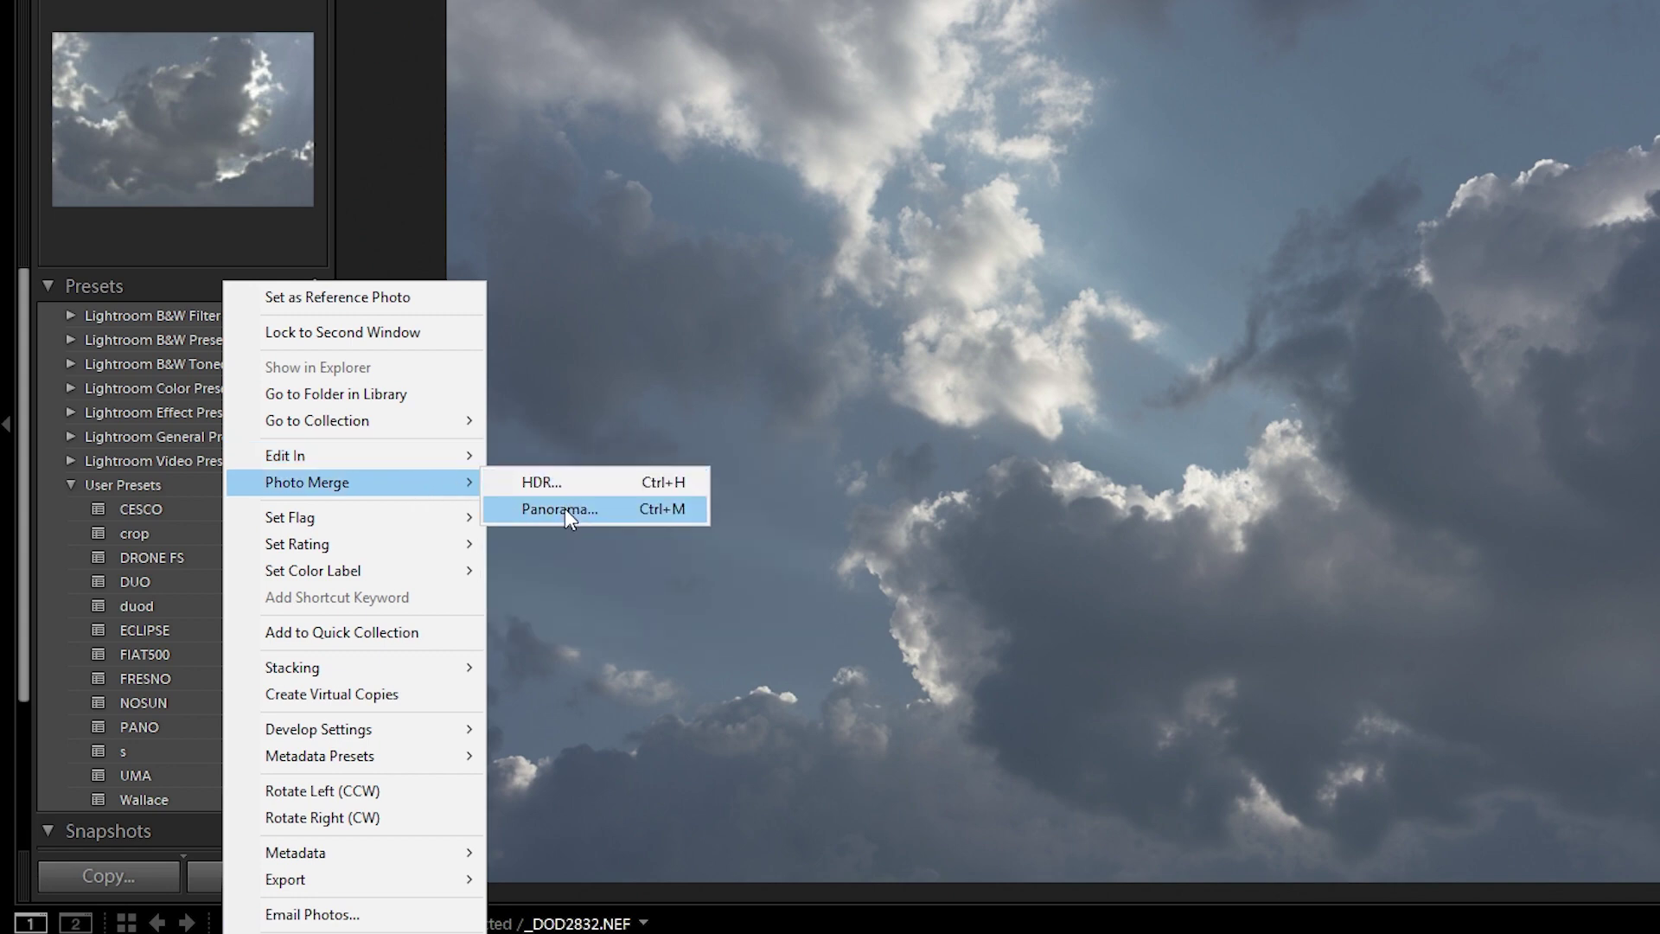
pyautogui.click(564, 508)
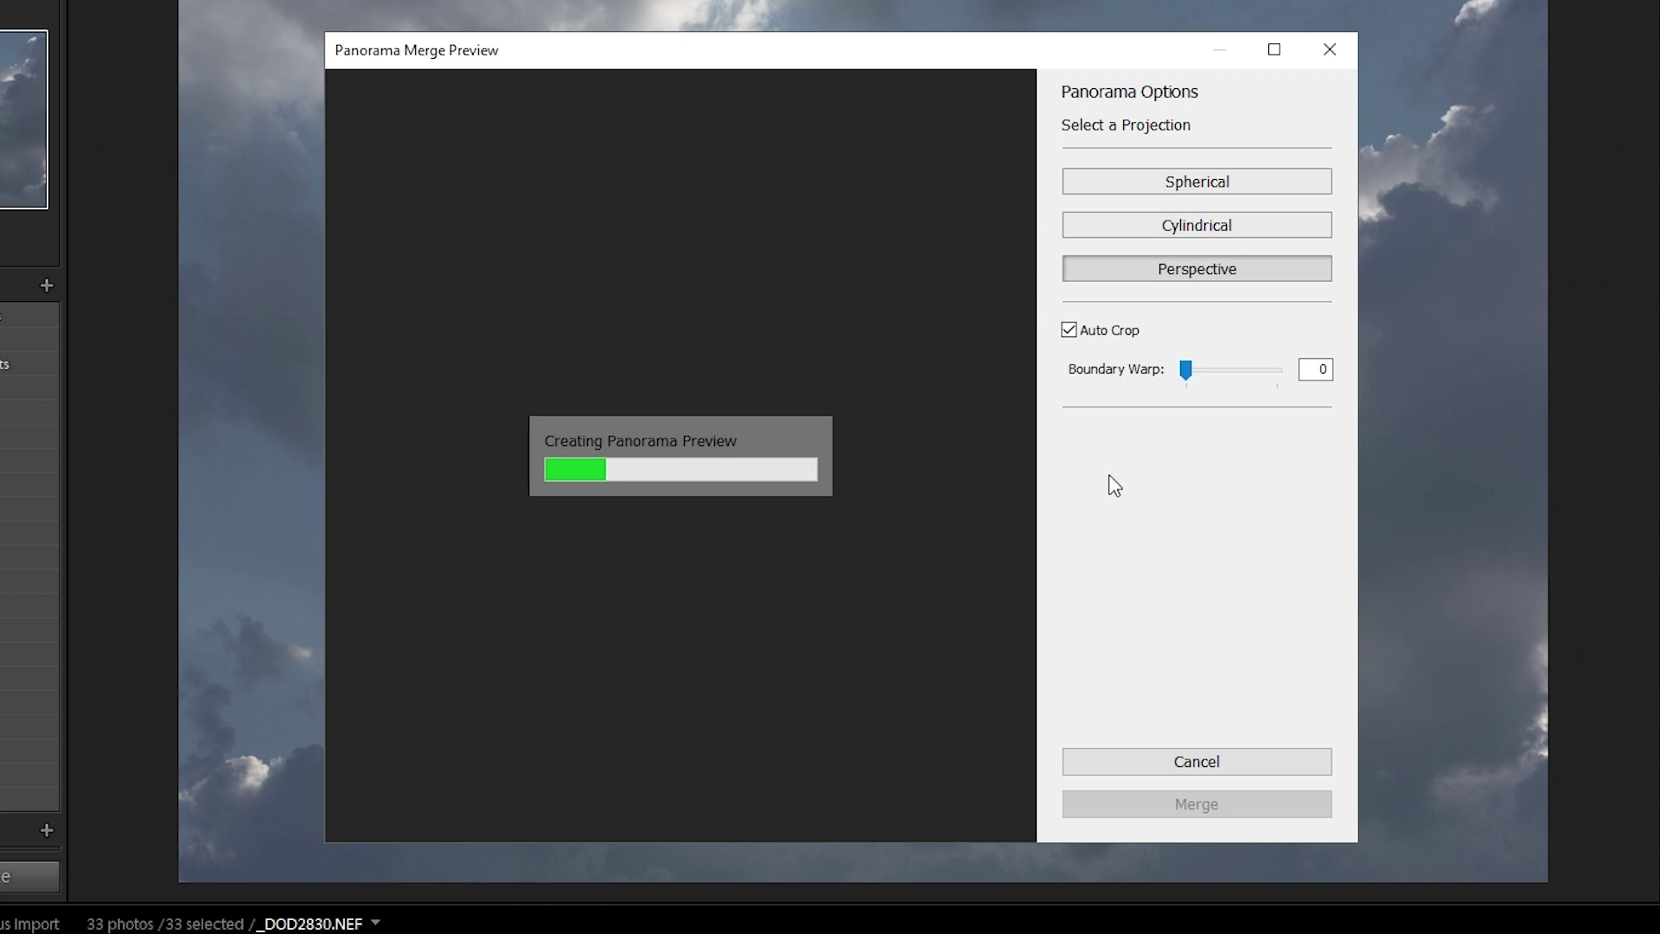
# Preview the Spherical projection, testing it with Auto Crop off and with Boundary Warp
pyautogui.click(1132, 184)
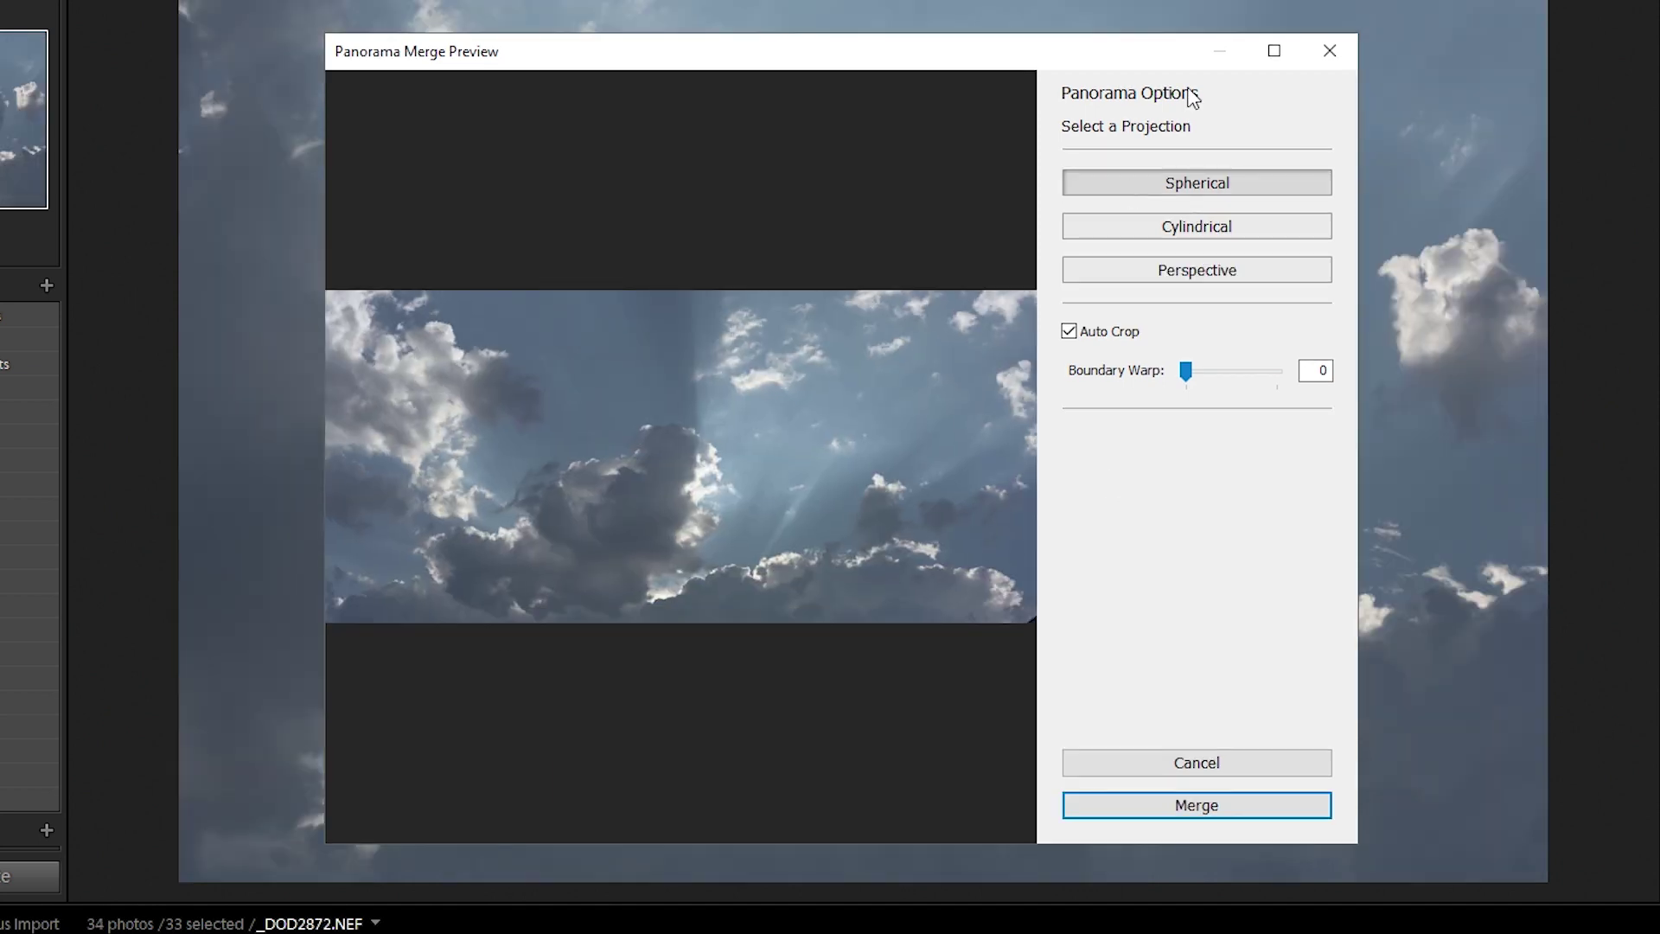
pyautogui.click(1070, 332)
pyautogui.moveTo(1186, 370)
pyautogui.mouseDown()
pyautogui.moveTo(1278, 367)
pyautogui.moveTo(1186, 370)
pyautogui.mouseUp()
pyautogui.click(1069, 331)
# Preview the Cylindrical projection uncropped, warping it, then resetting Boundary Warp to 0
pyautogui.click(1196, 226)
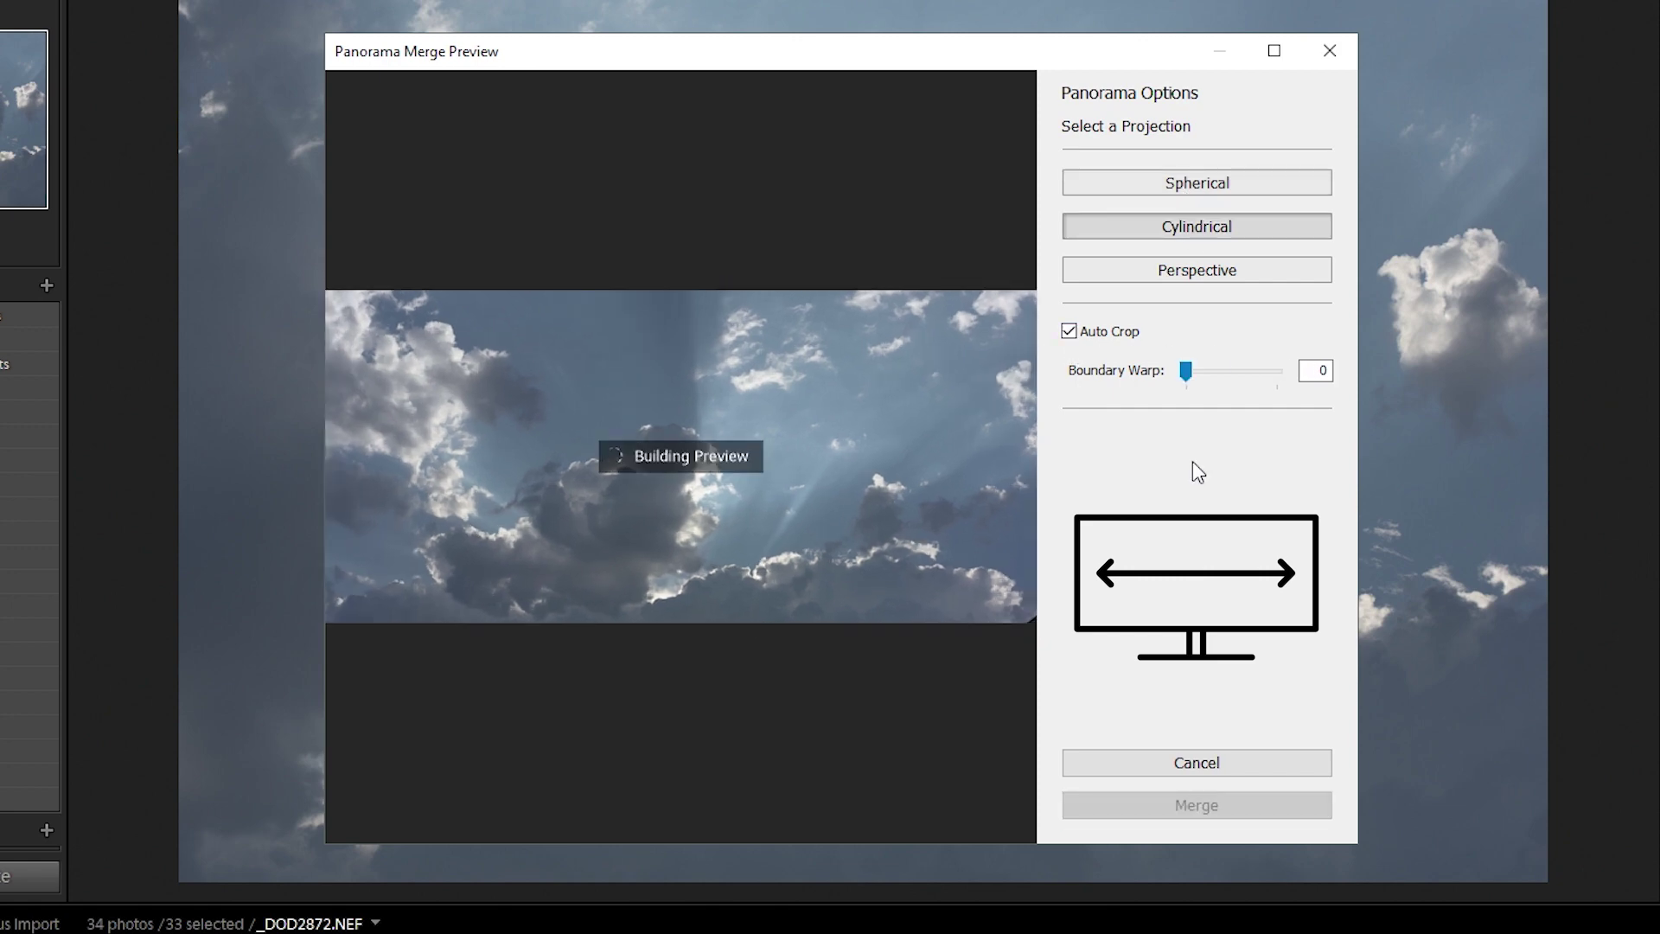
pyautogui.click(1069, 331)
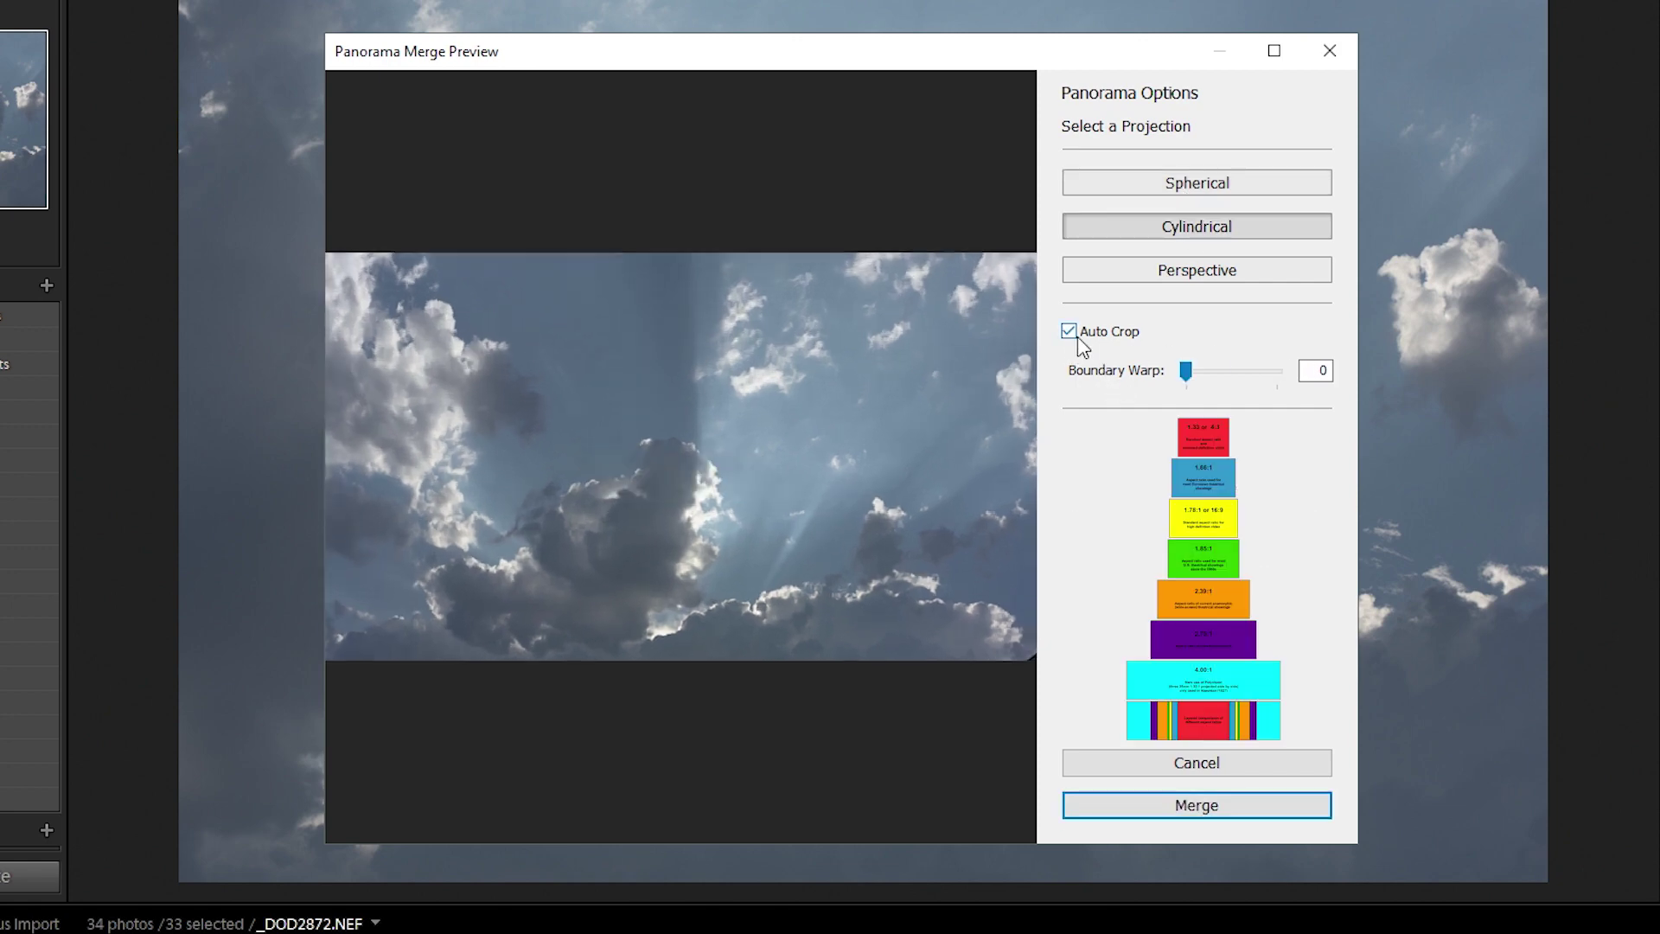
pyautogui.moveTo(1186, 370); pyautogui.dragTo(1474, 367)
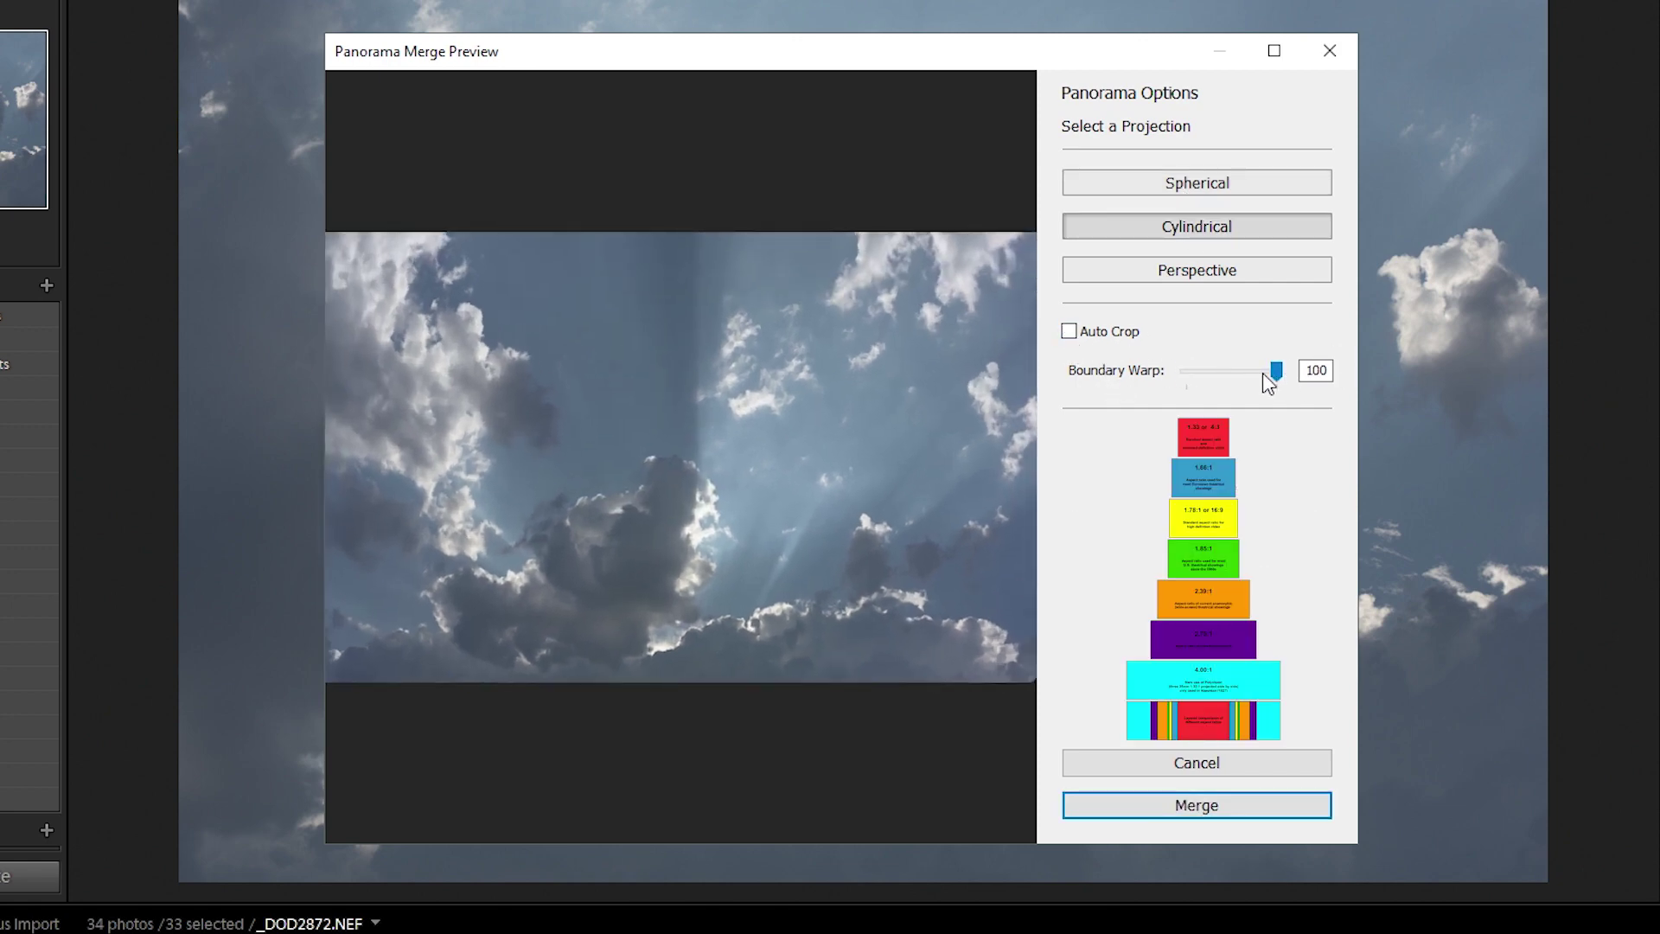
pyautogui.moveTo(1263, 373); pyautogui.dragTo(1186, 370)
pyautogui.click(1069, 332)
# Switch to Perspective, test the warp, and leave it uncropped with warp at 0
pyautogui.click(1189, 273)
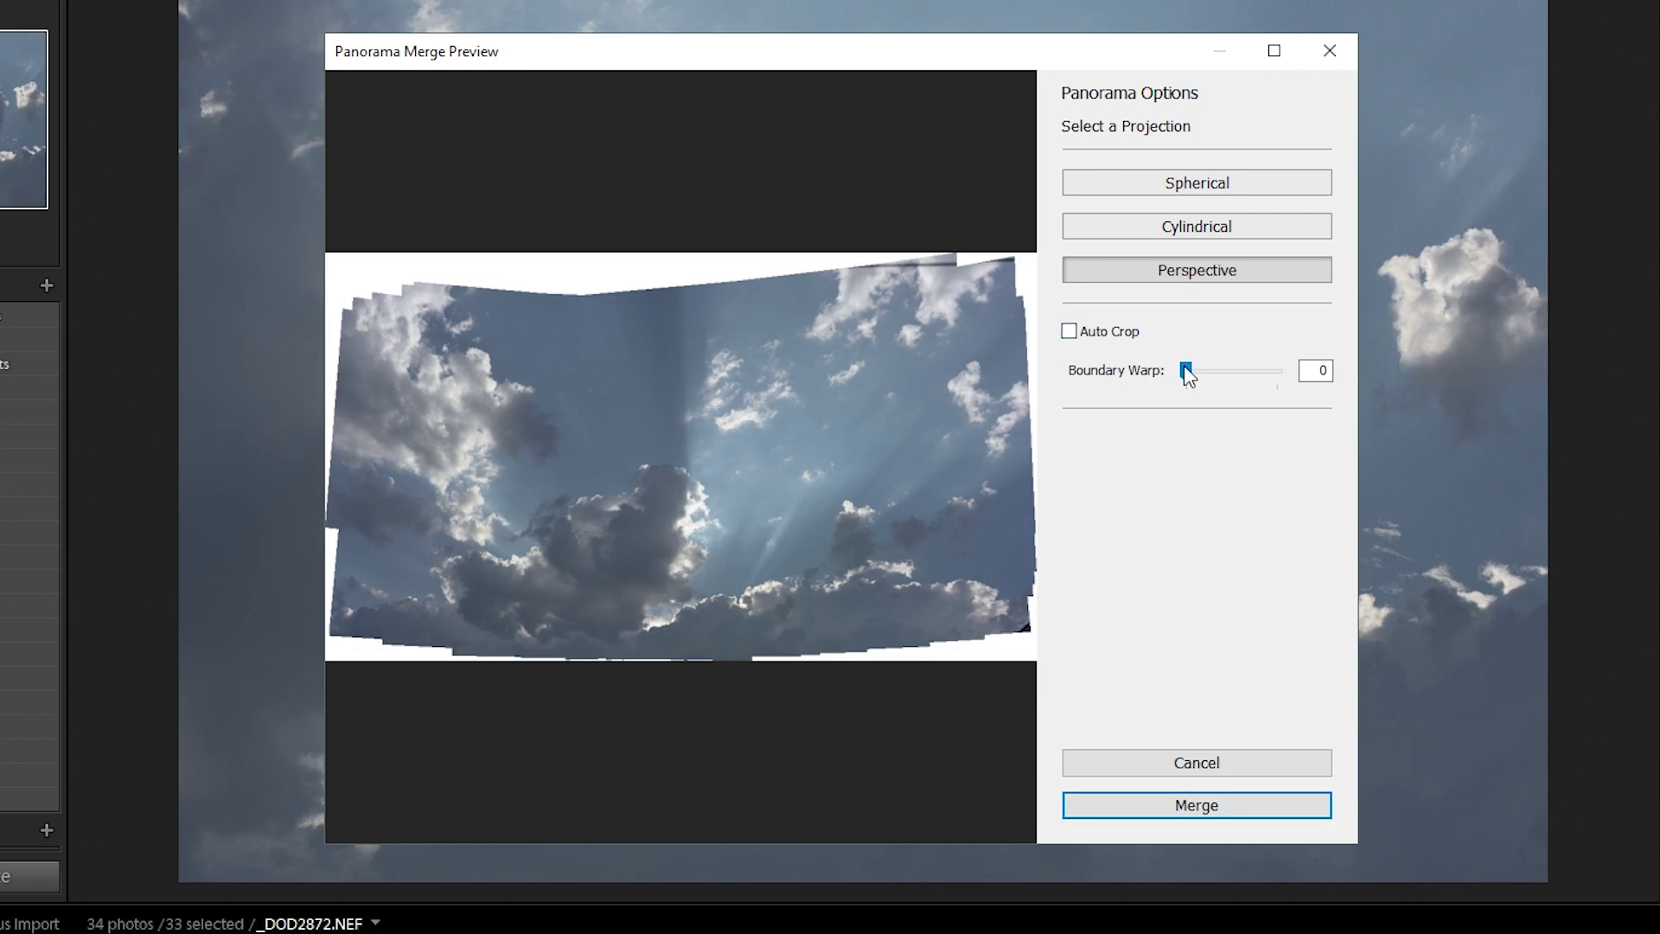
pyautogui.moveTo(1186, 372); pyautogui.dragTo(1258, 376)
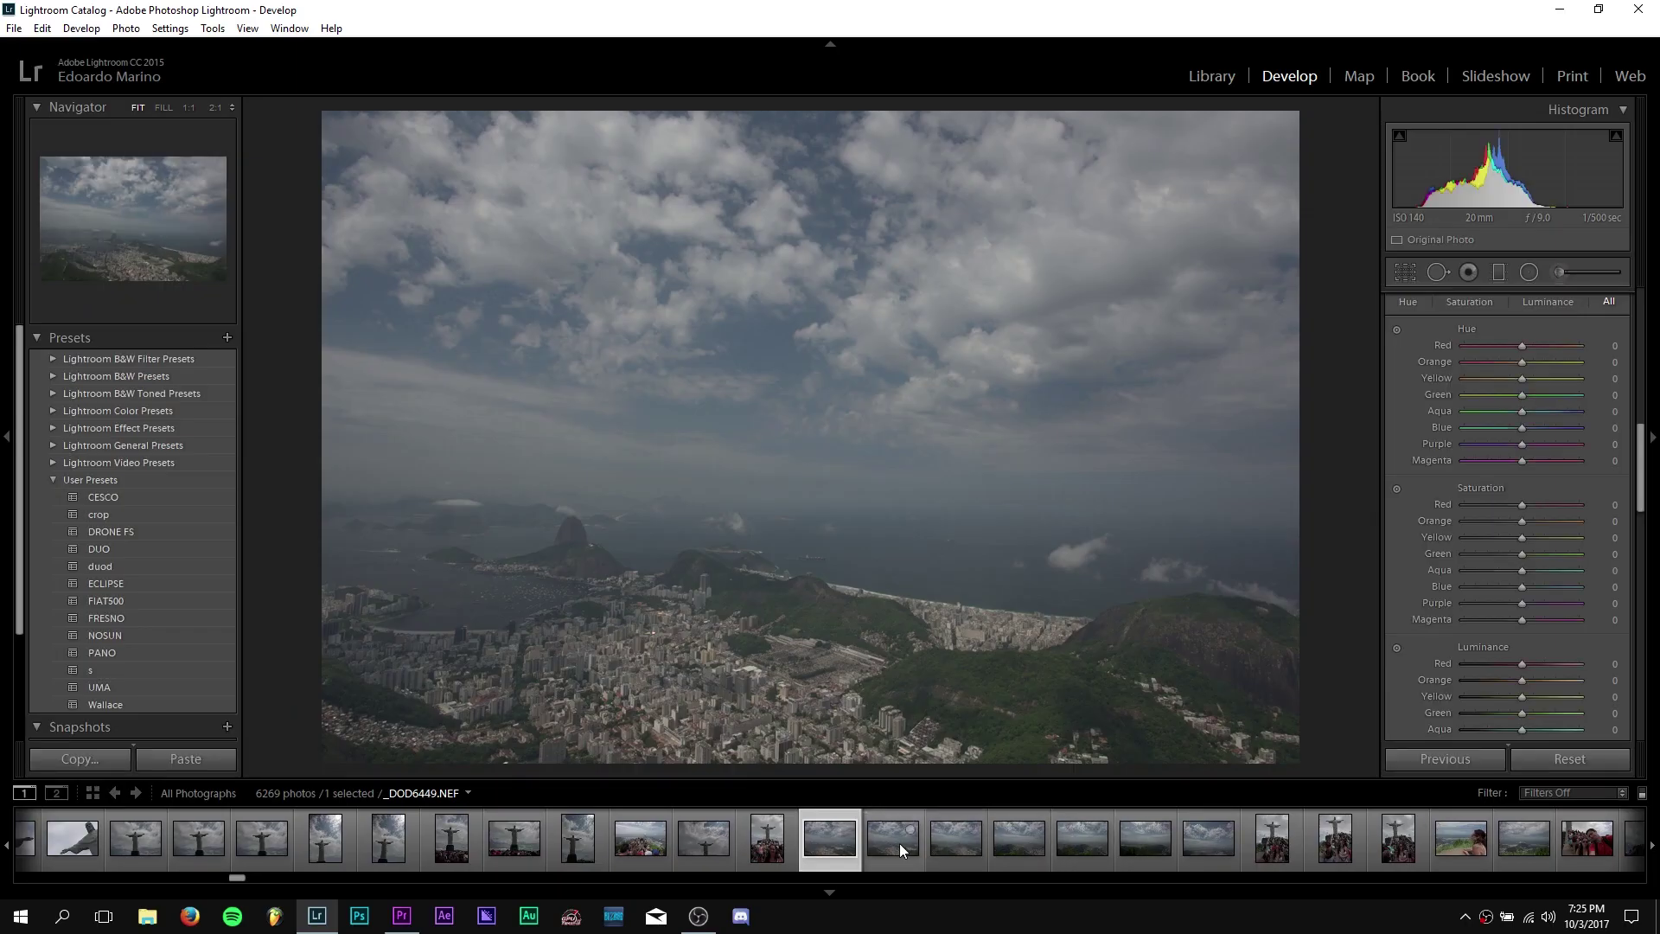
pyautogui.hotkey('ctrl', 'm')
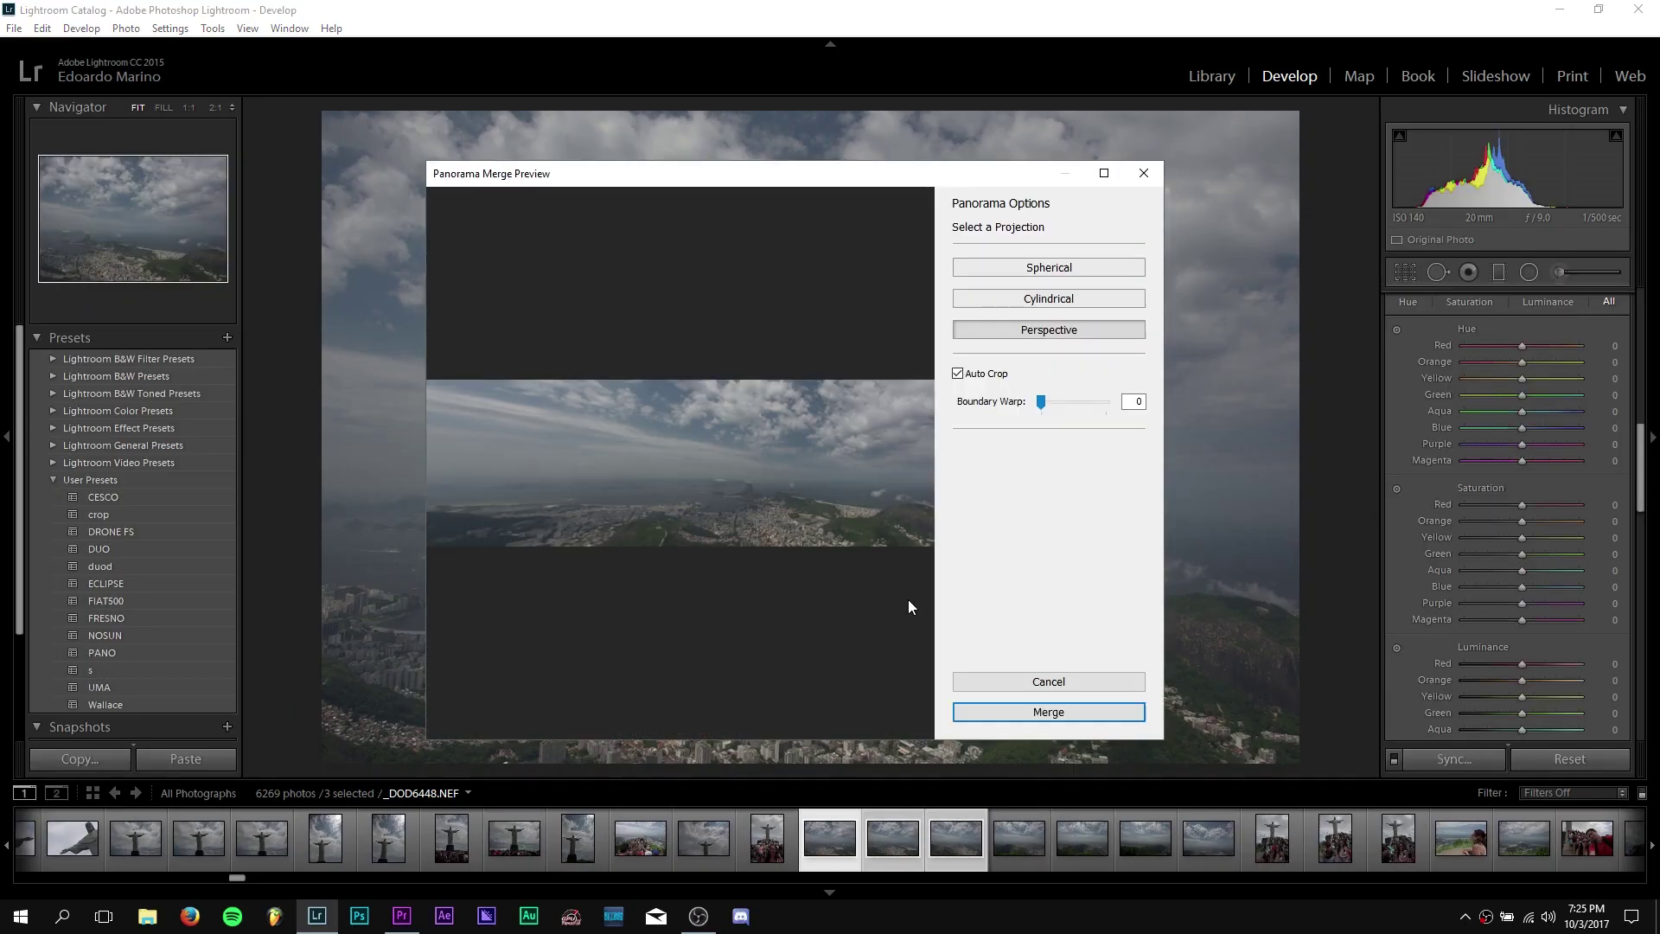
pyautogui.click(957, 373)
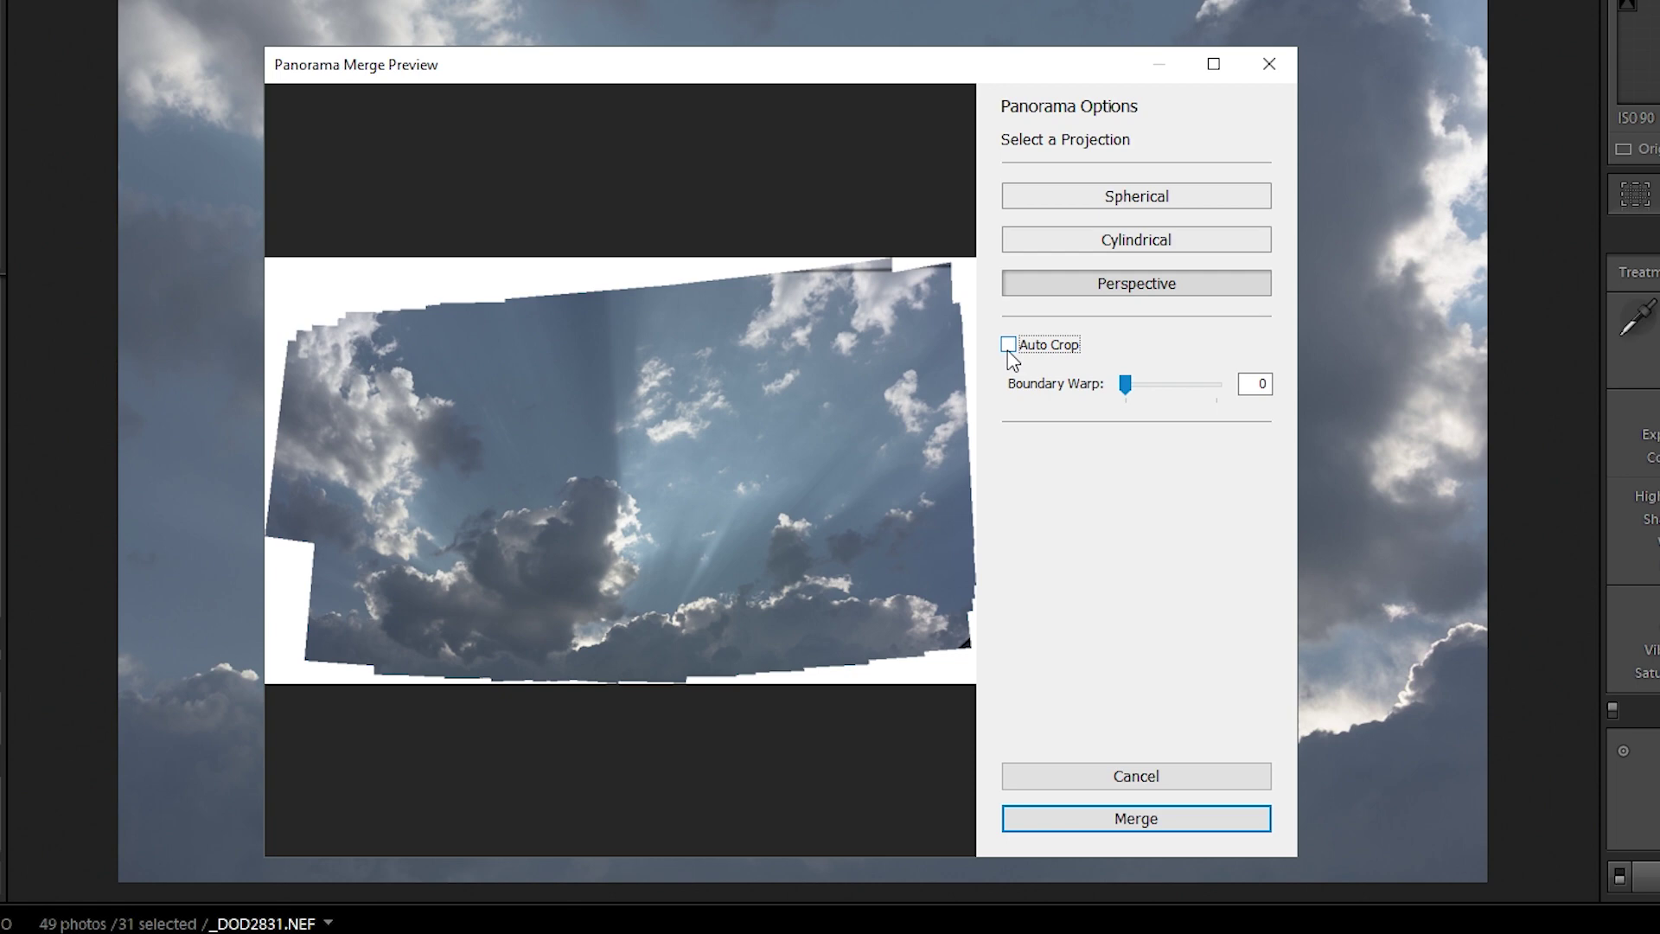
# Turn Auto Crop on for the Perspective panorama preview
pyautogui.click(1009, 346)
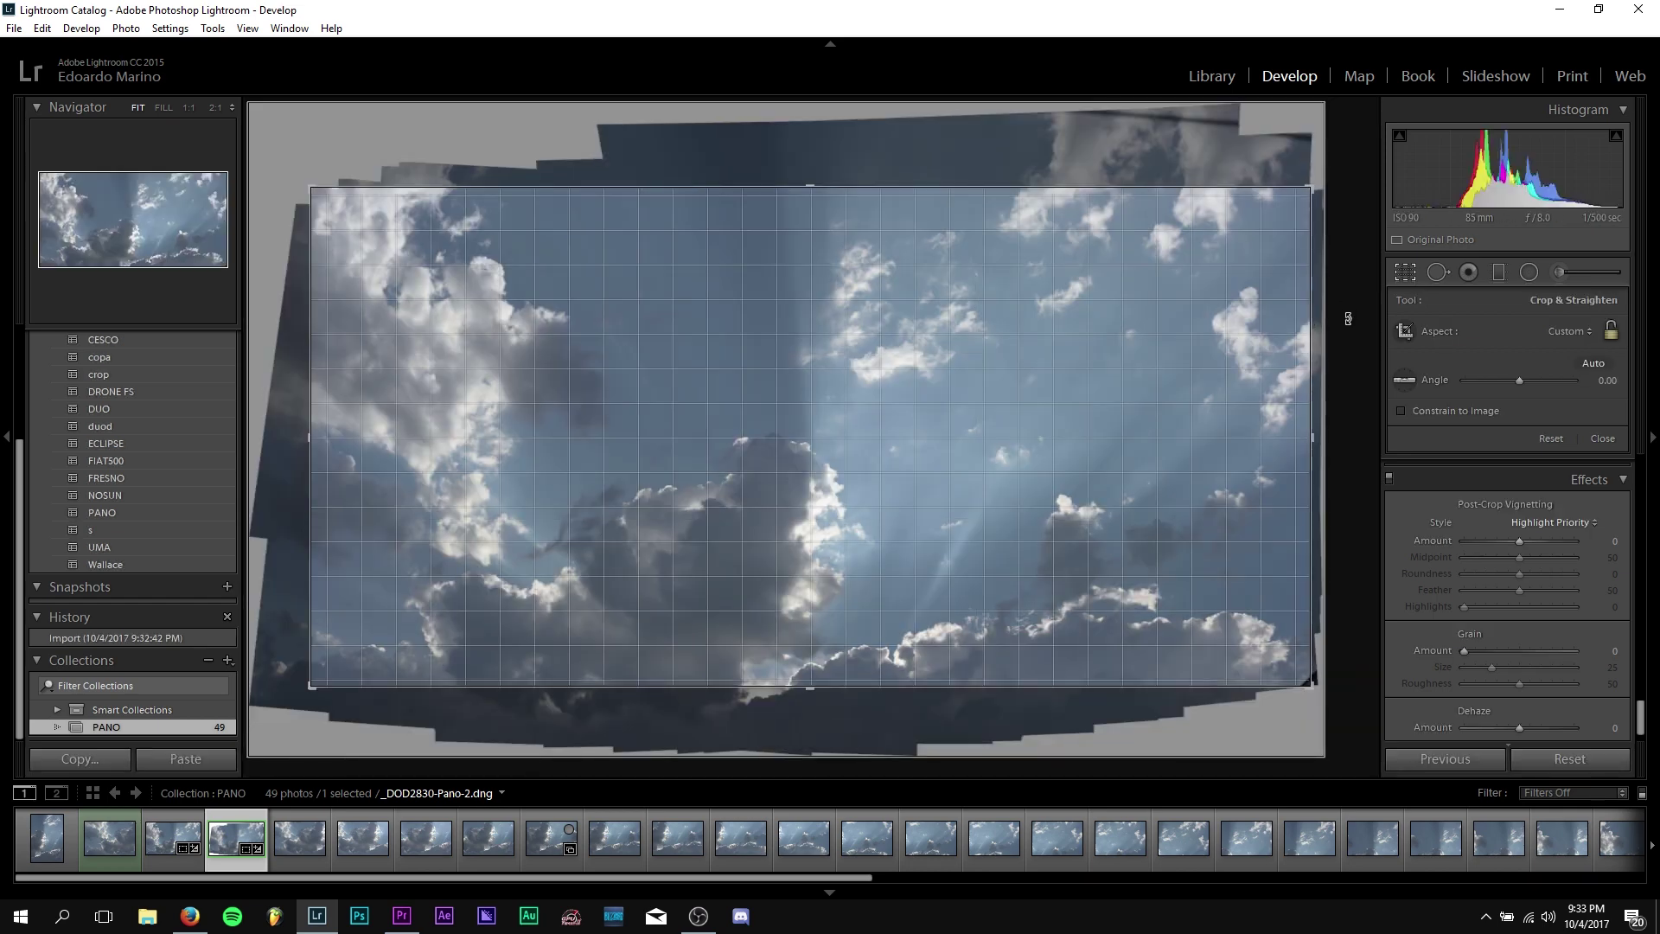
pyautogui.moveTo(1348, 329); pyautogui.dragTo(1345, 320)
pyautogui.press('Return')
pyautogui.press('r')
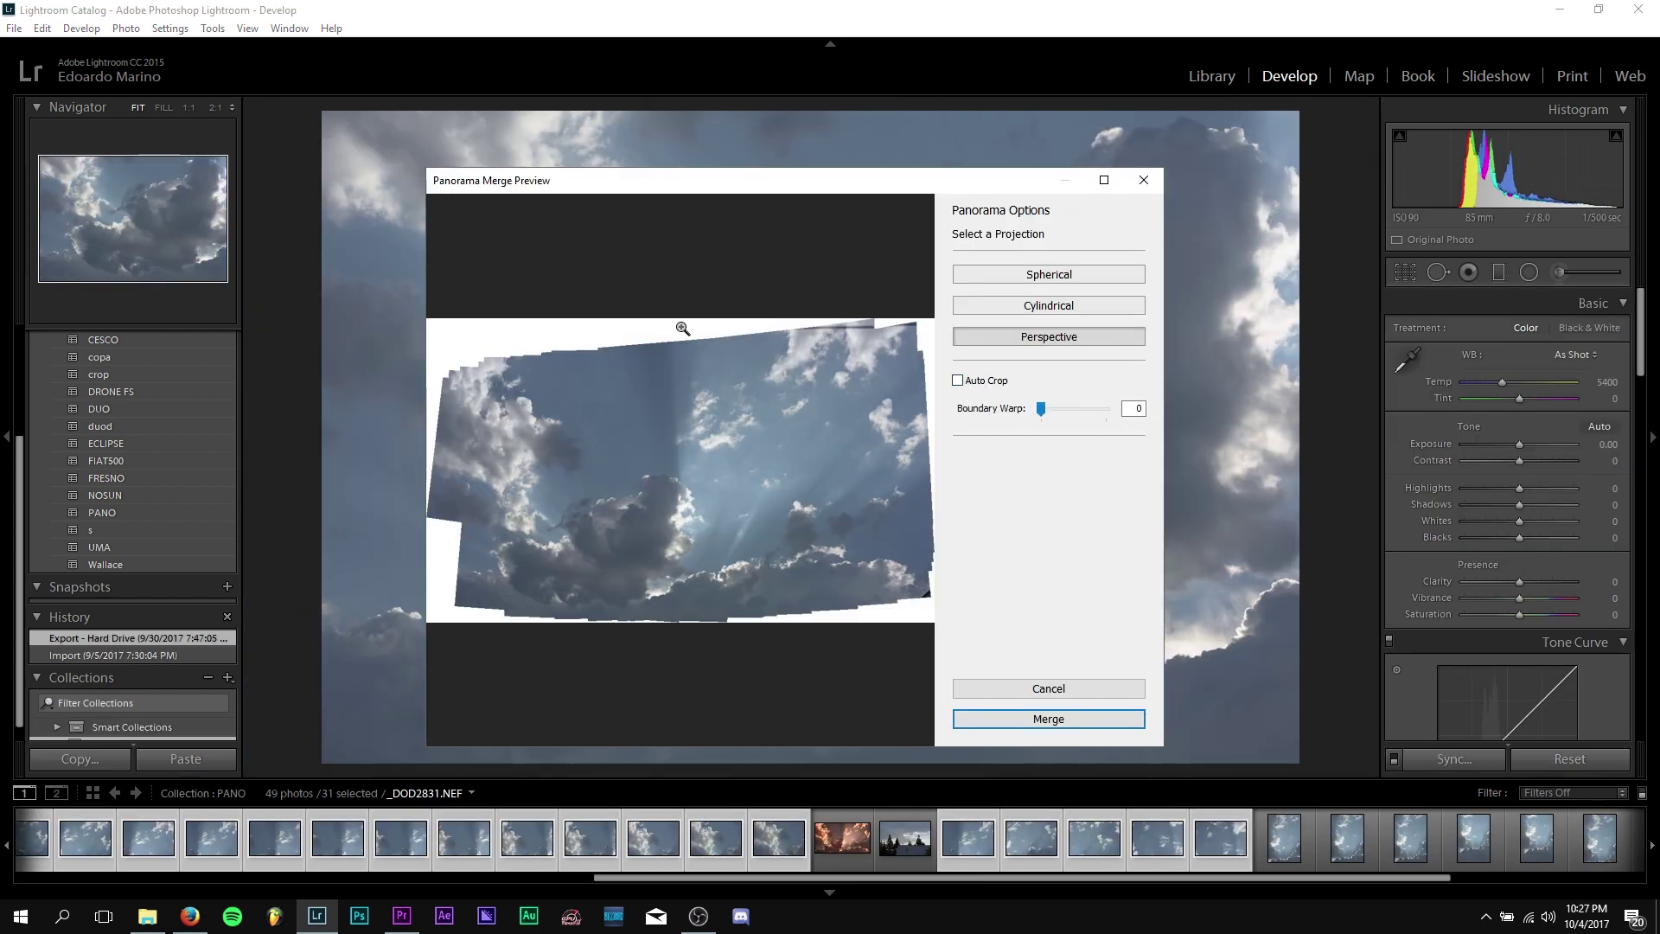
# Raise Boundary Warp to 100, check the zoomed-in edges, and start the merge
pyautogui.click(682, 328)
pyautogui.moveTo(1044, 415)
pyautogui.mouseDown()
pyautogui.moveTo(1111, 413)
pyautogui.moveTo(1051, 417)
pyautogui.mouseUp()
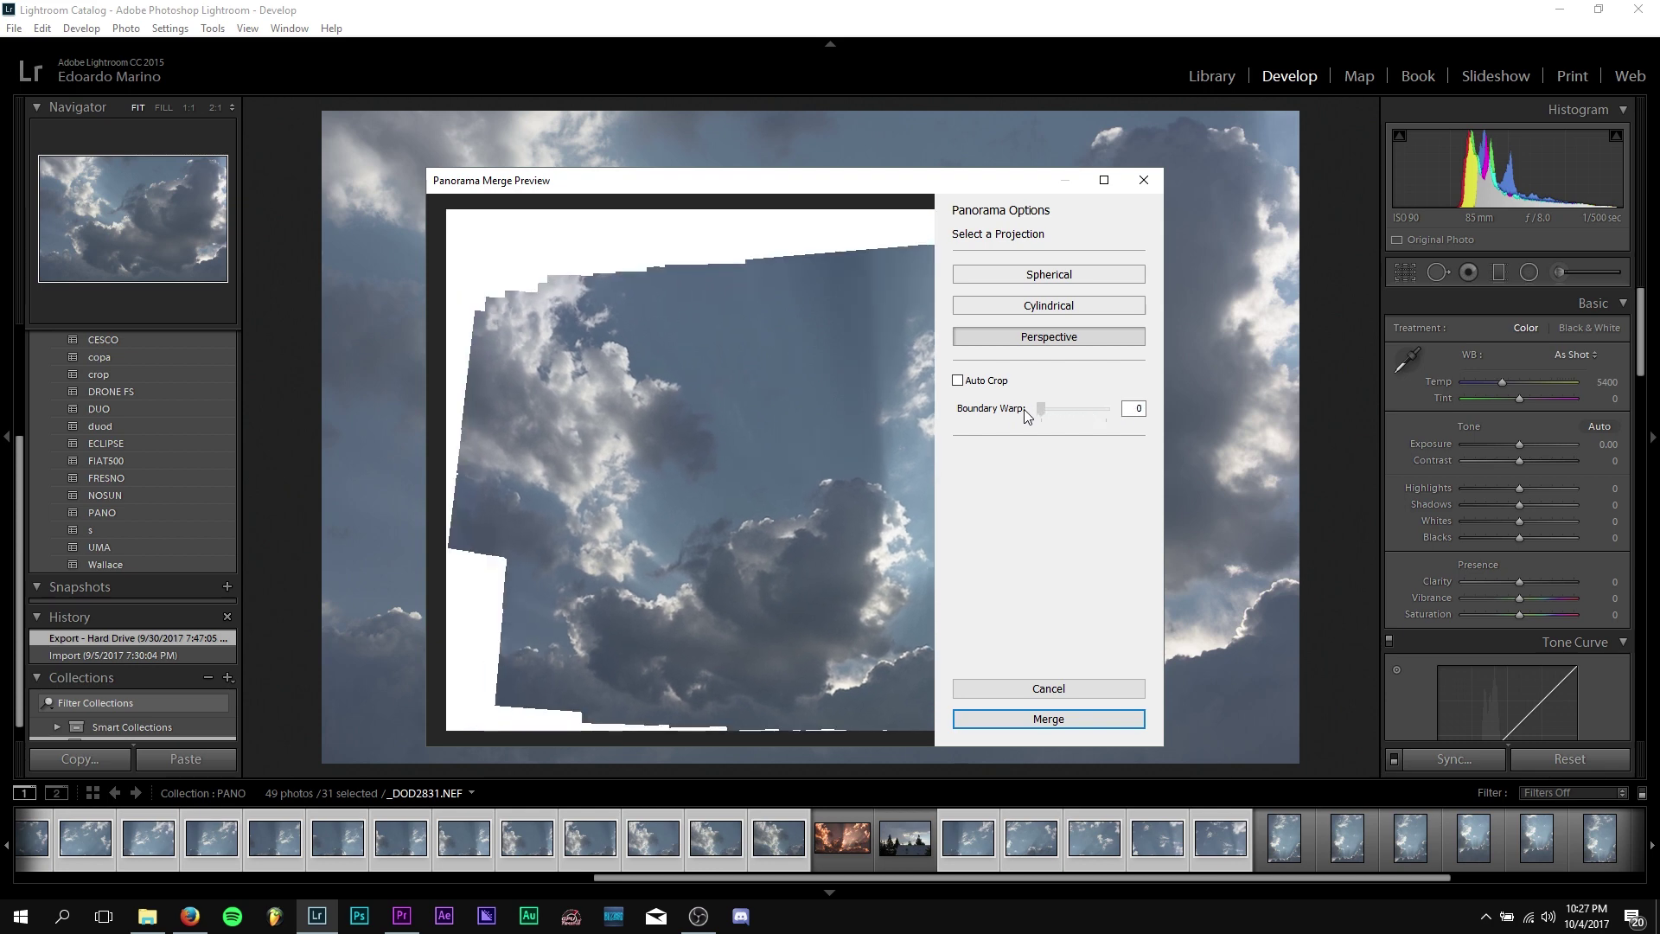
pyautogui.moveTo(1053, 414); pyautogui.dragTo(1001, 404)
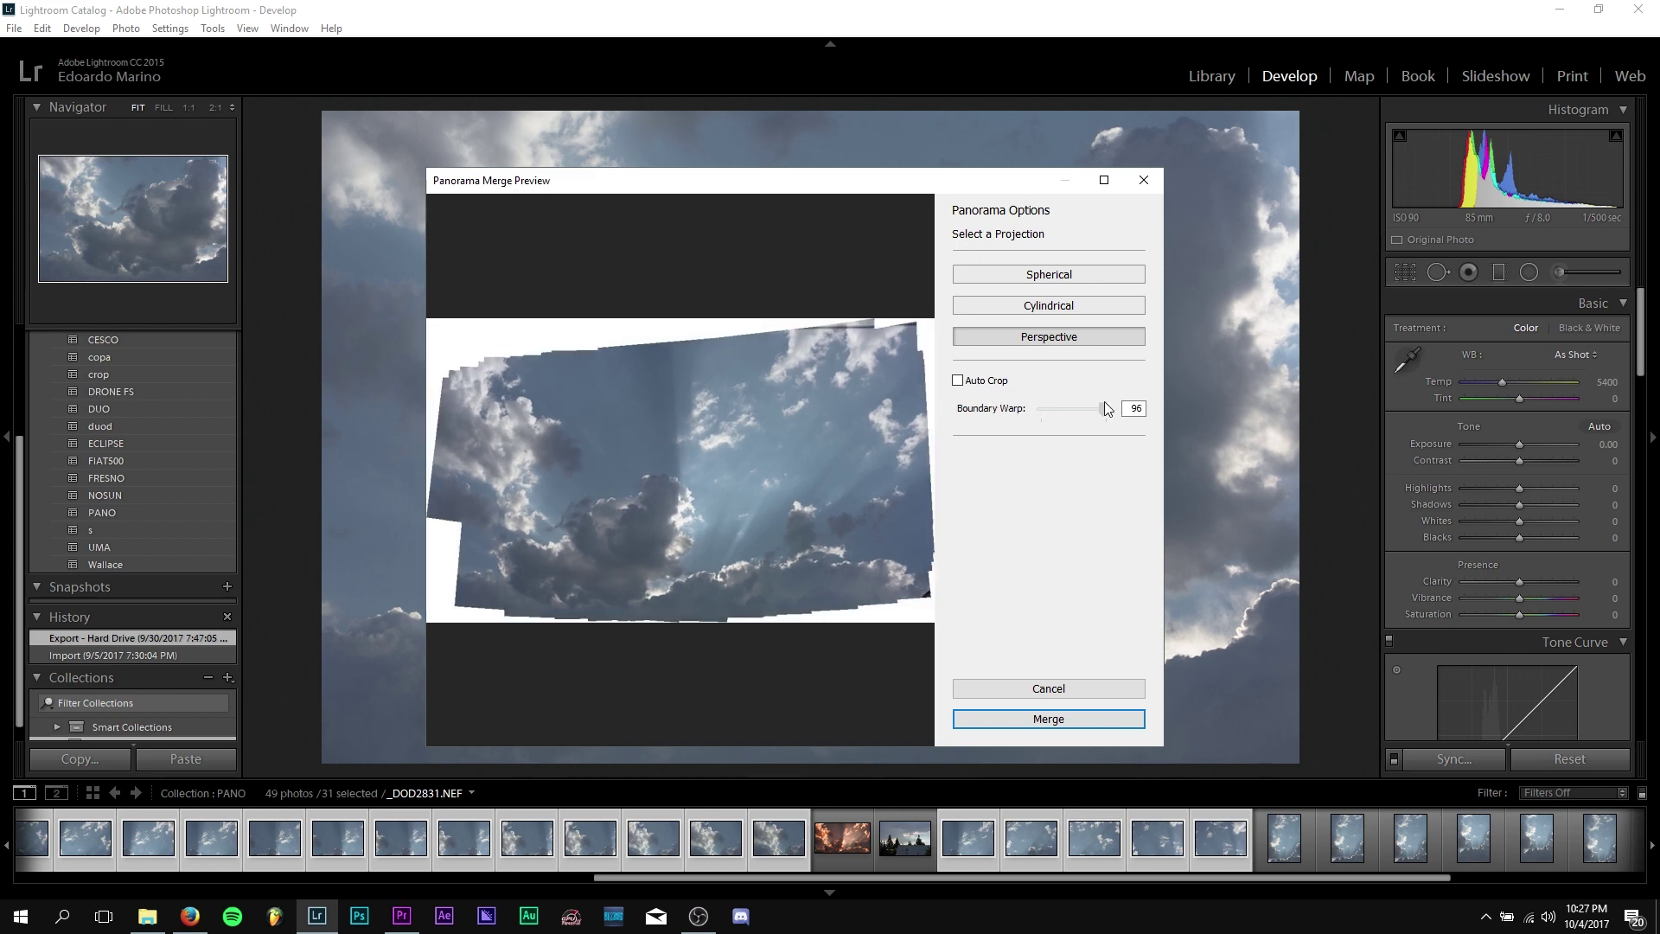
pyautogui.moveTo(1106, 408); pyautogui.dragTo(965, 402)
pyautogui.click(499, 614)
pyautogui.moveTo(437, 567); pyautogui.dragTo(744, 375)
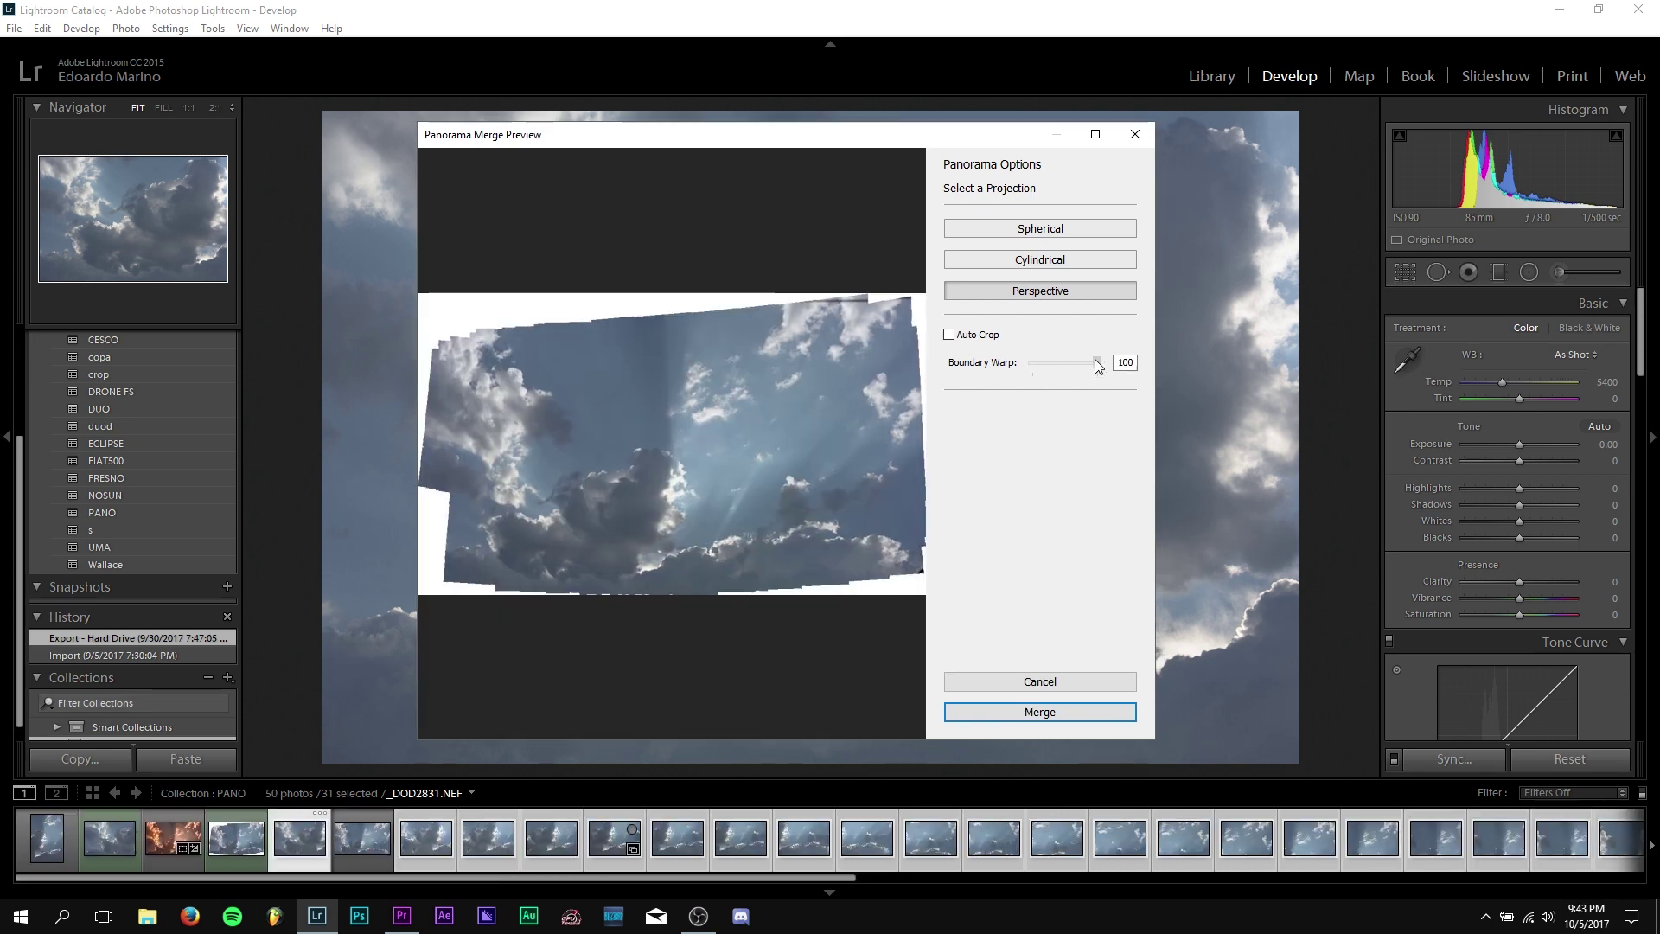
pyautogui.click(1039, 712)
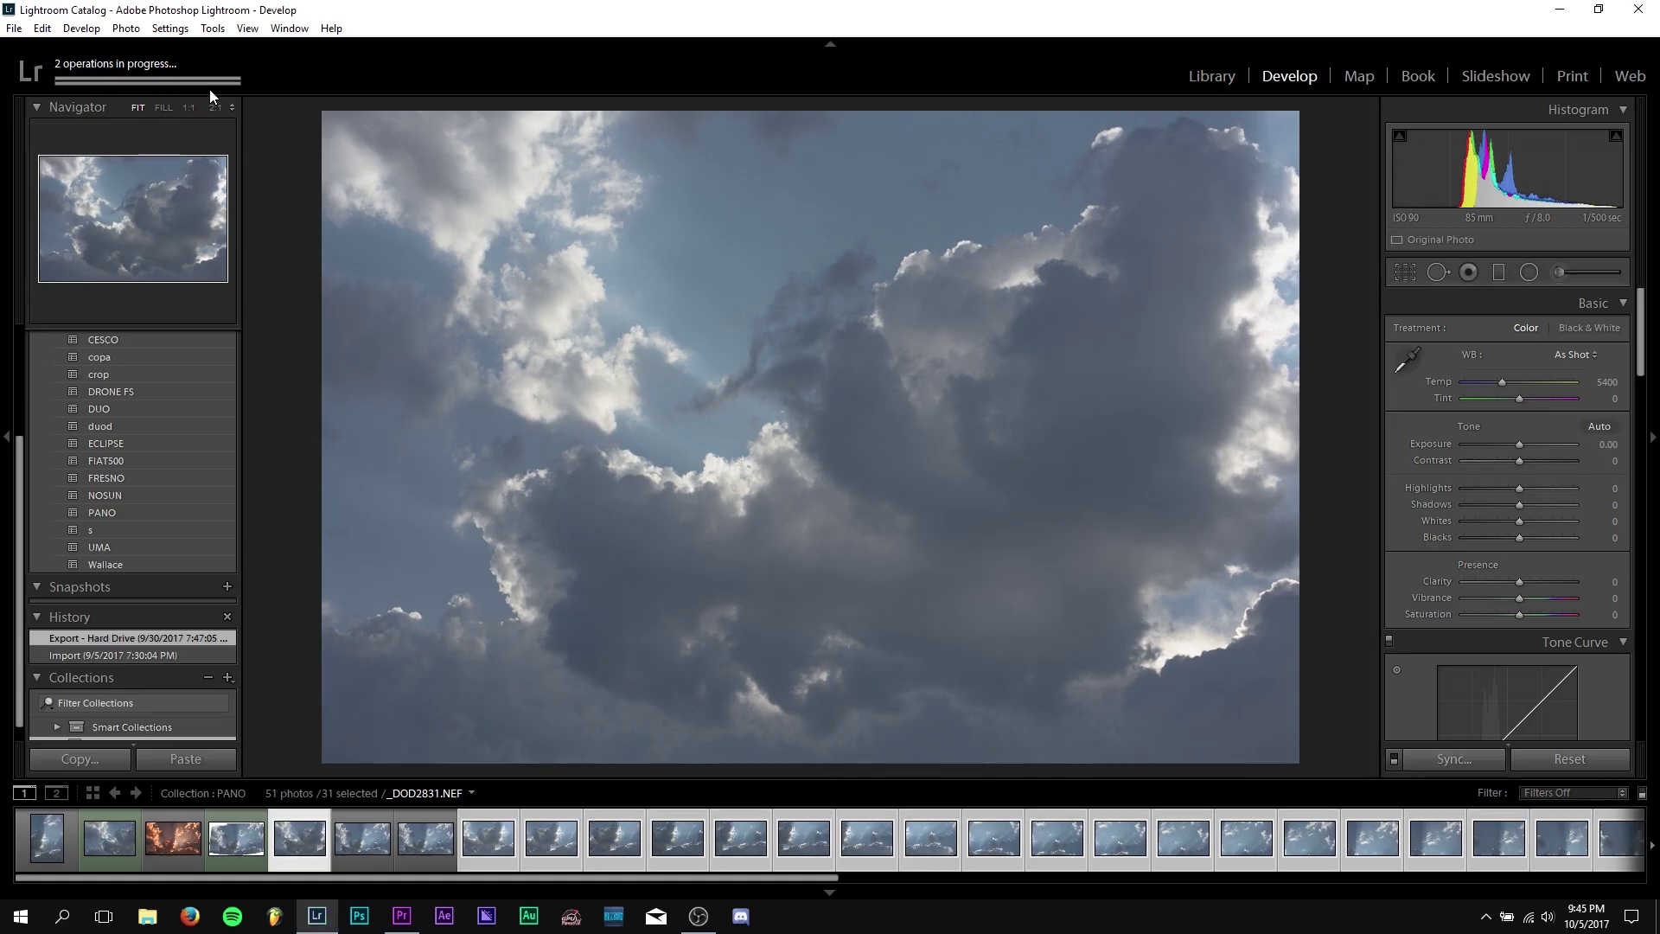
# Open the merged _DOD2831-Pano-2.dng and apply the PANO preset (Clarity +49, Saturation +76)
pyautogui.click(428, 830)
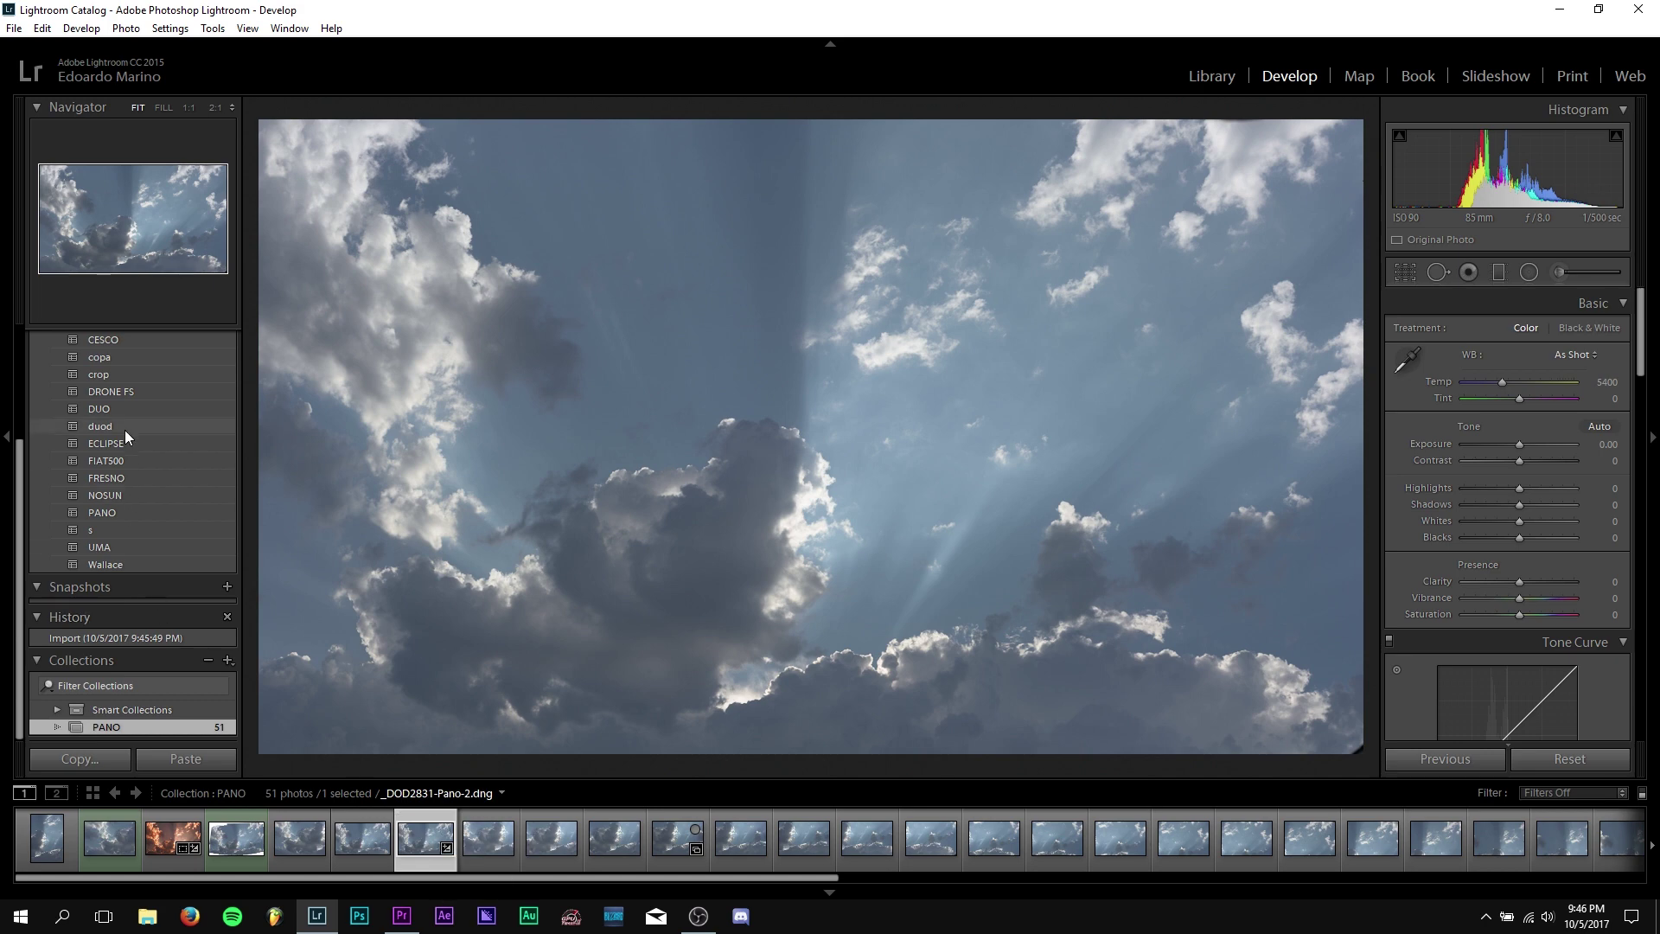
pyautogui.click(105, 513)
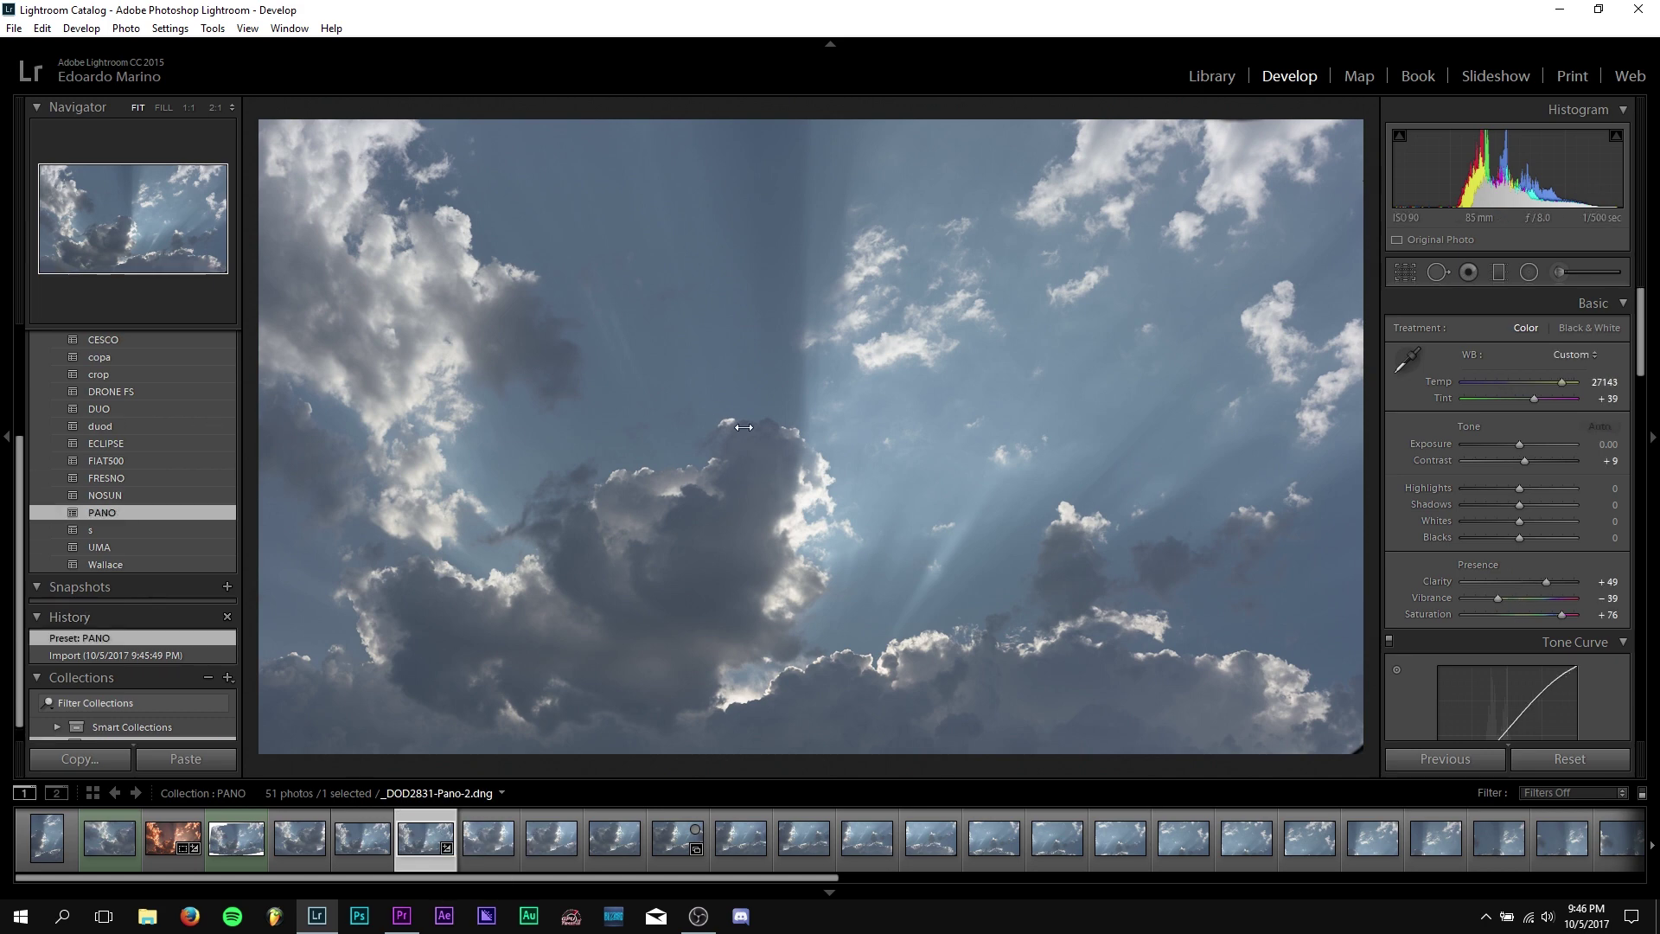